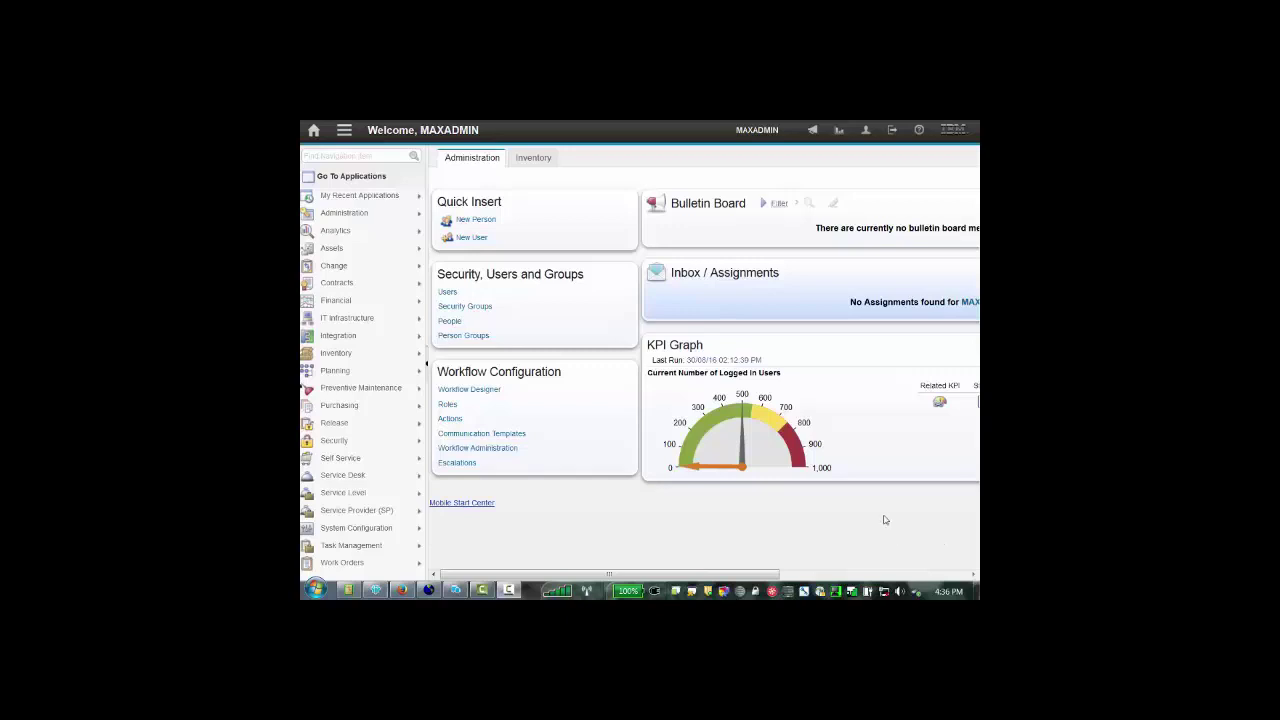
Step: Reveal Database Configuration under System Configuration > Platform Configuration in the navigation menu
mouse_move(352, 200)
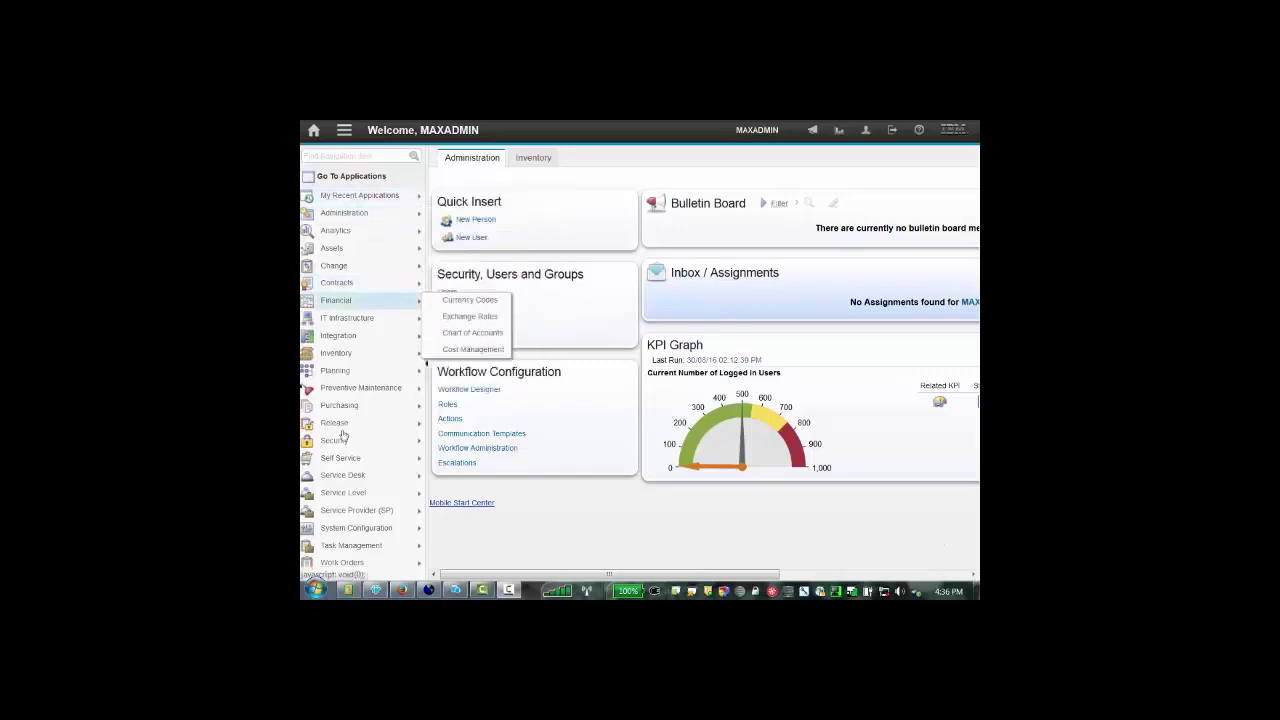
mouse_move(364, 530)
mouse_move(448, 530)
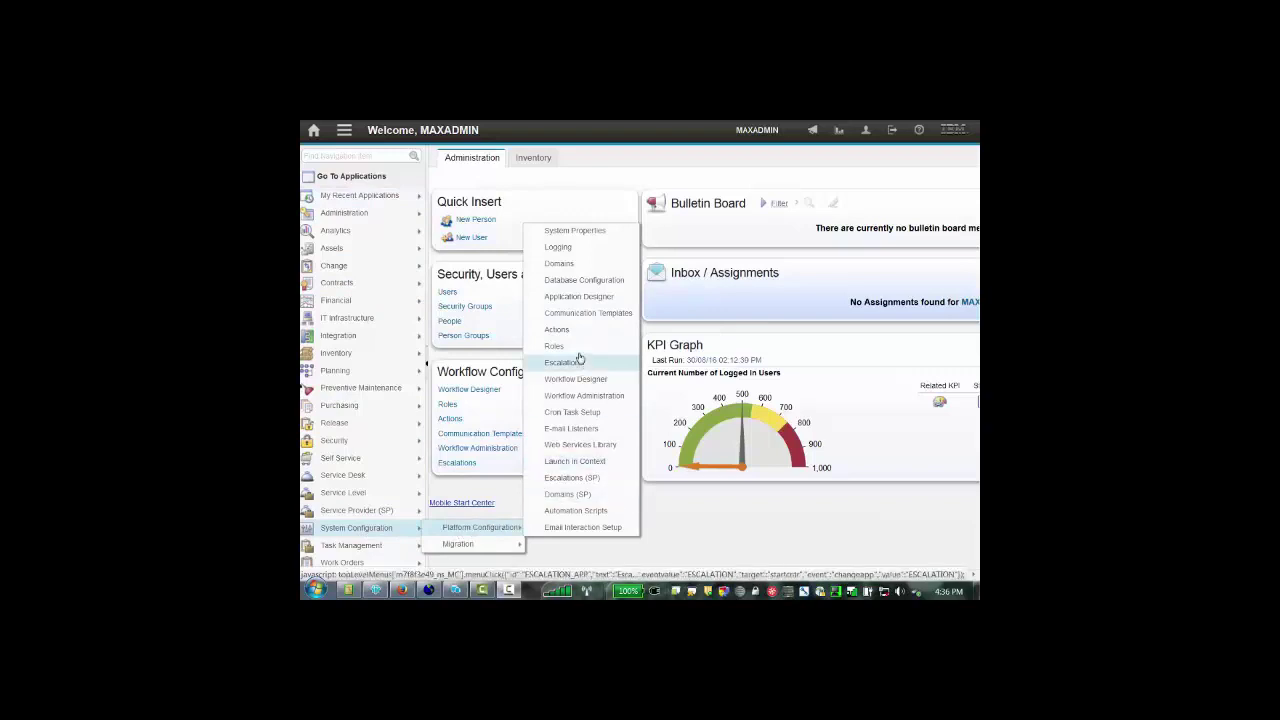
Step: Open the WORKORDER object in Database Configuration by searching for 'workorder'
click(567, 284)
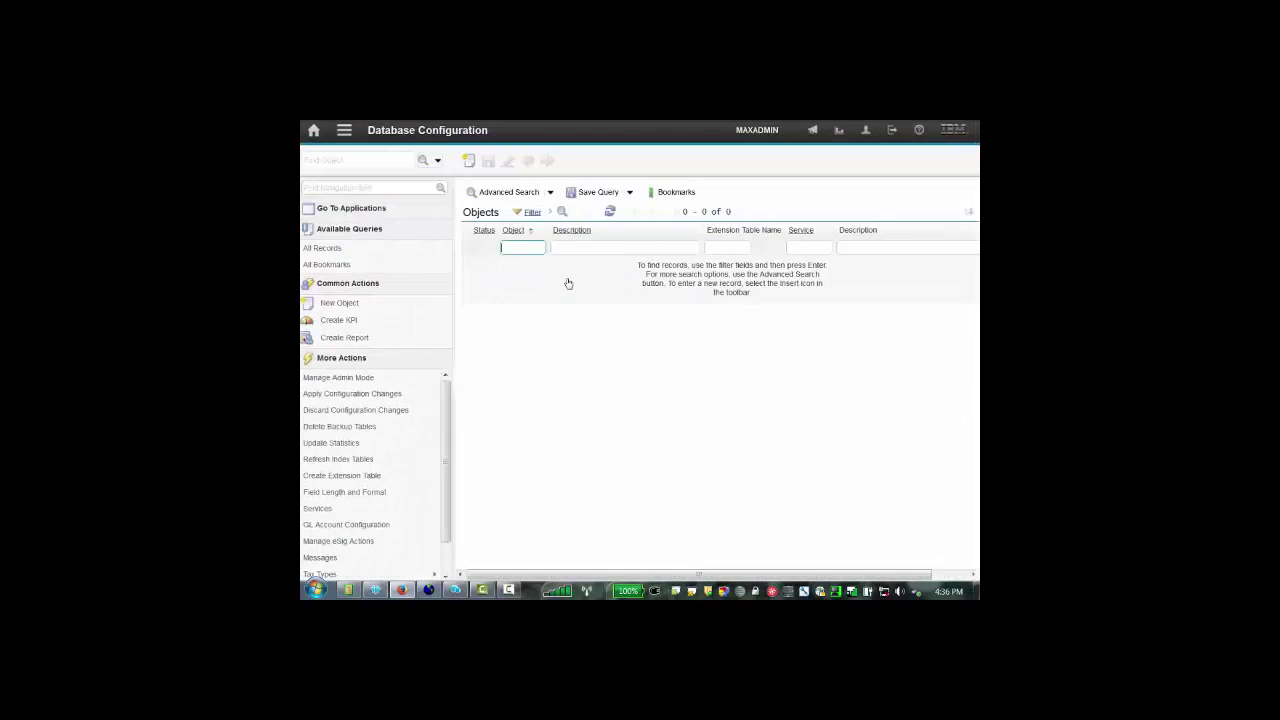
text(workorder)
key(Return)
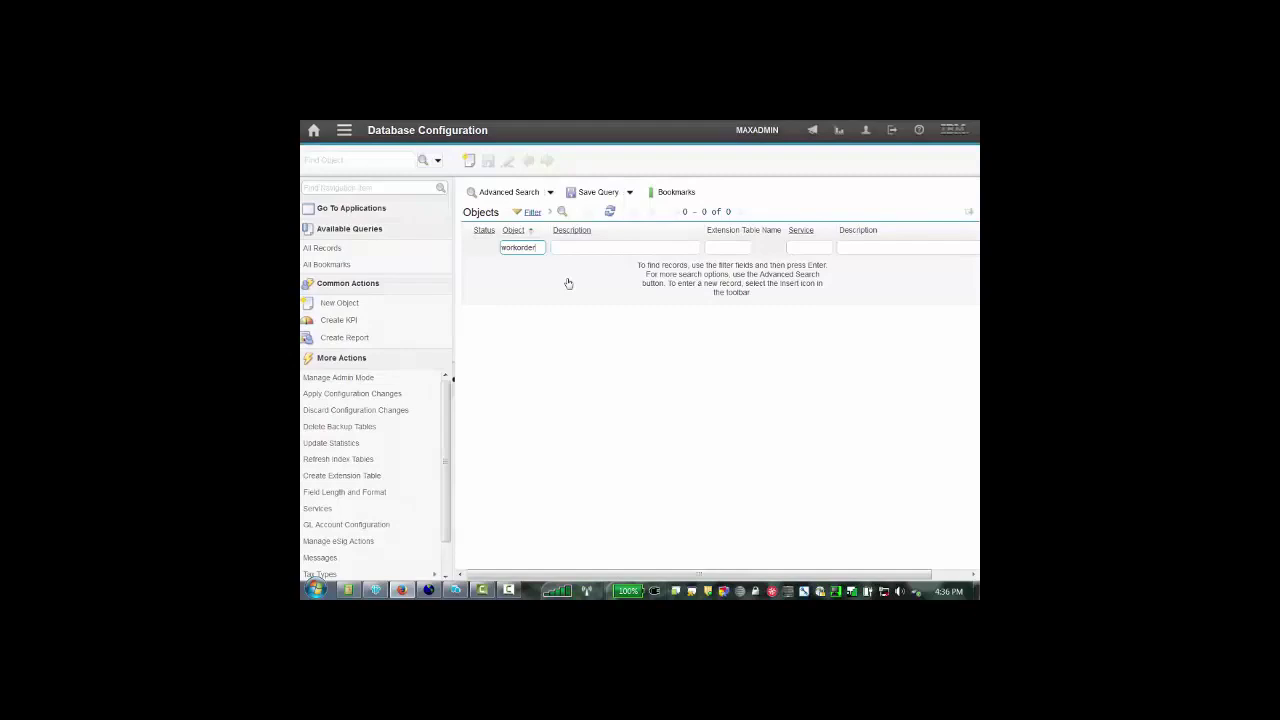
click(536, 269)
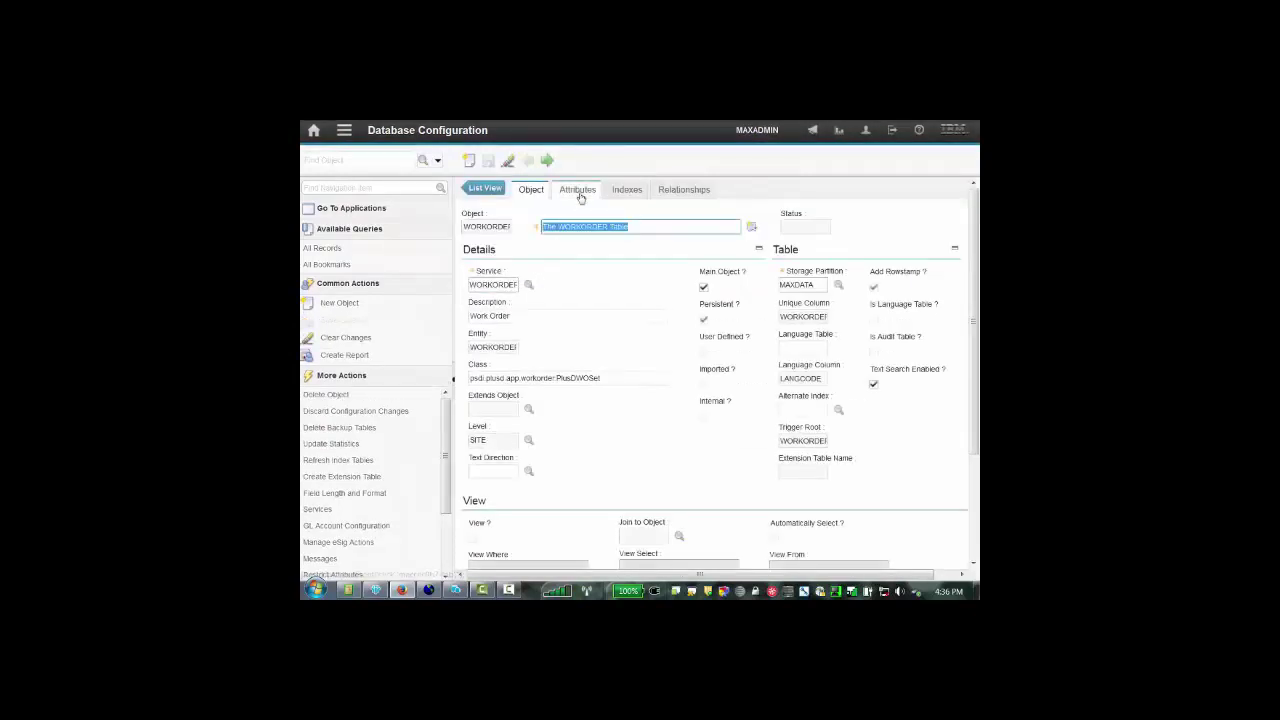
Step: Filter WORKORDER's attributes by 'cond.qui' to show only CONDITION and QUICKUPDATE
click(578, 191)
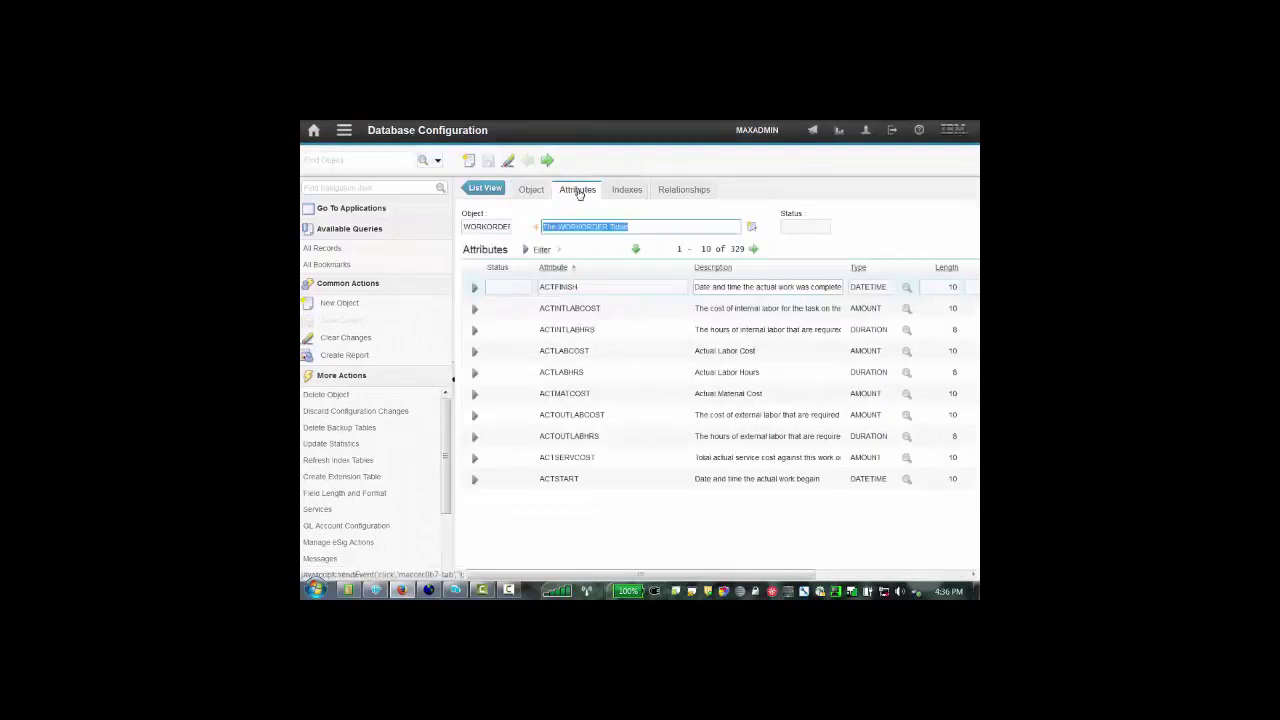
click(541, 251)
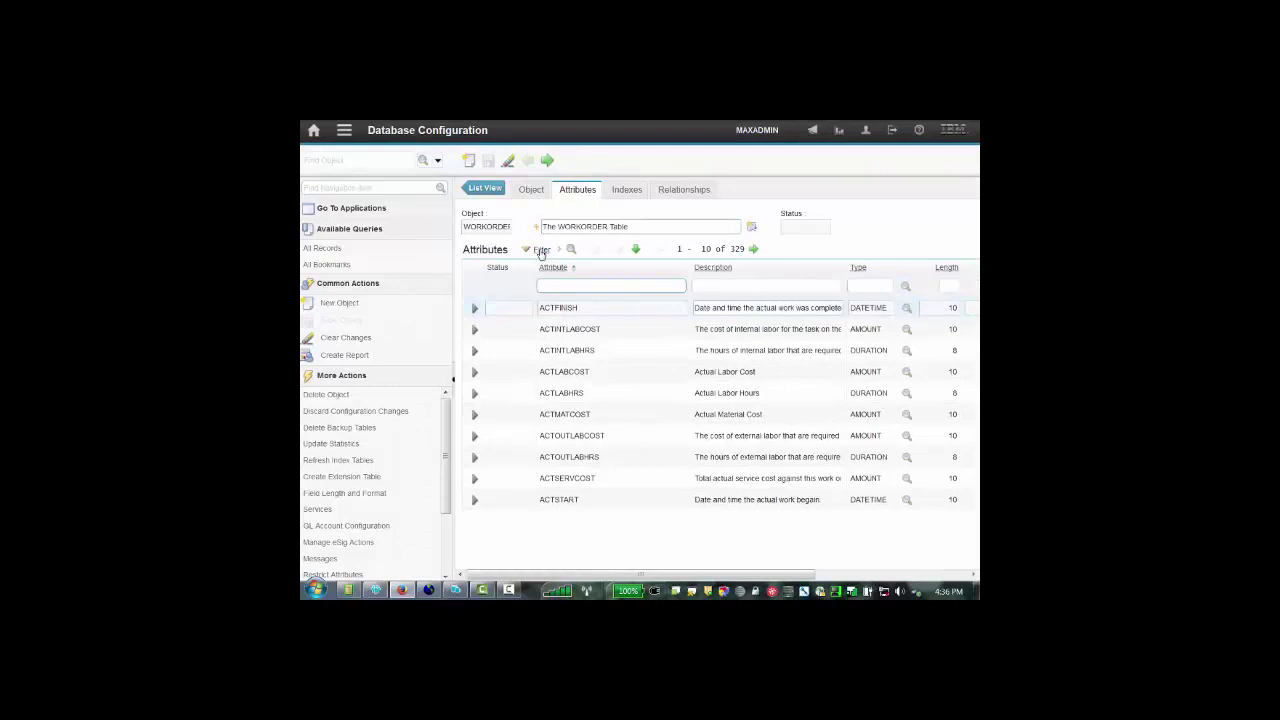
text(cond.quick)
key(Return)
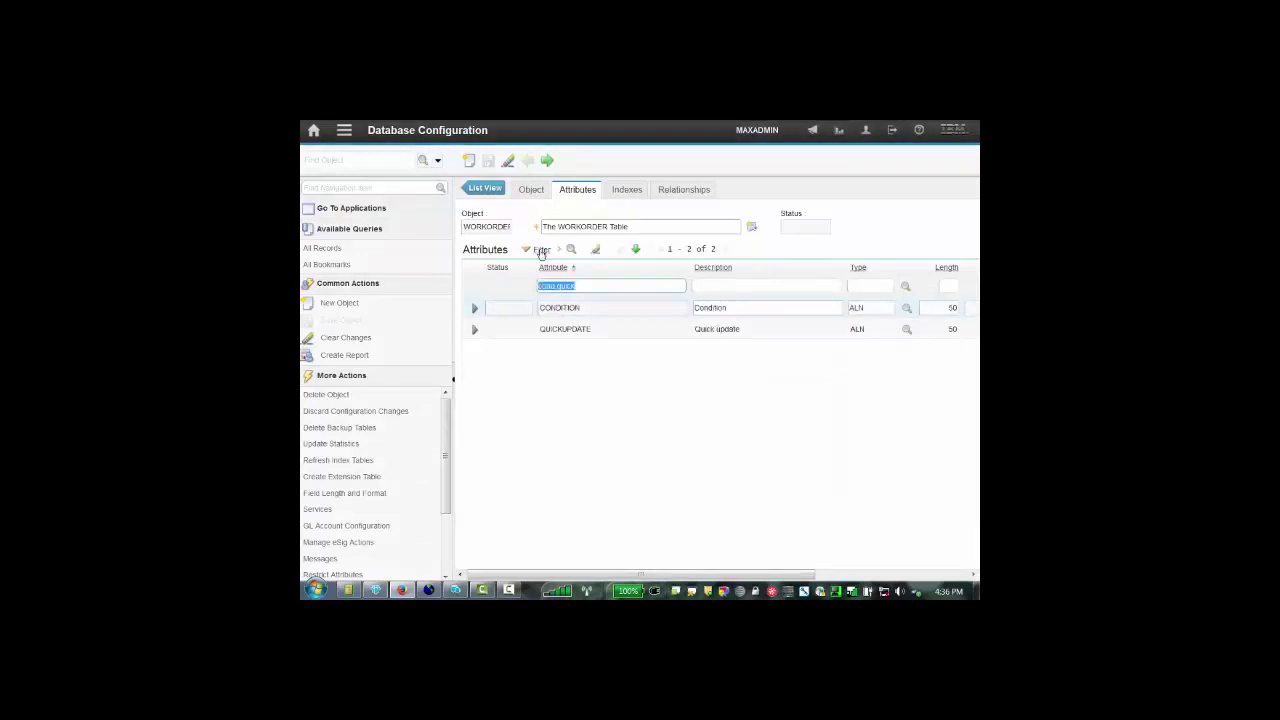
Step: Expand the QUICKUPDATE attribute and review its Advanced details
click(476, 335)
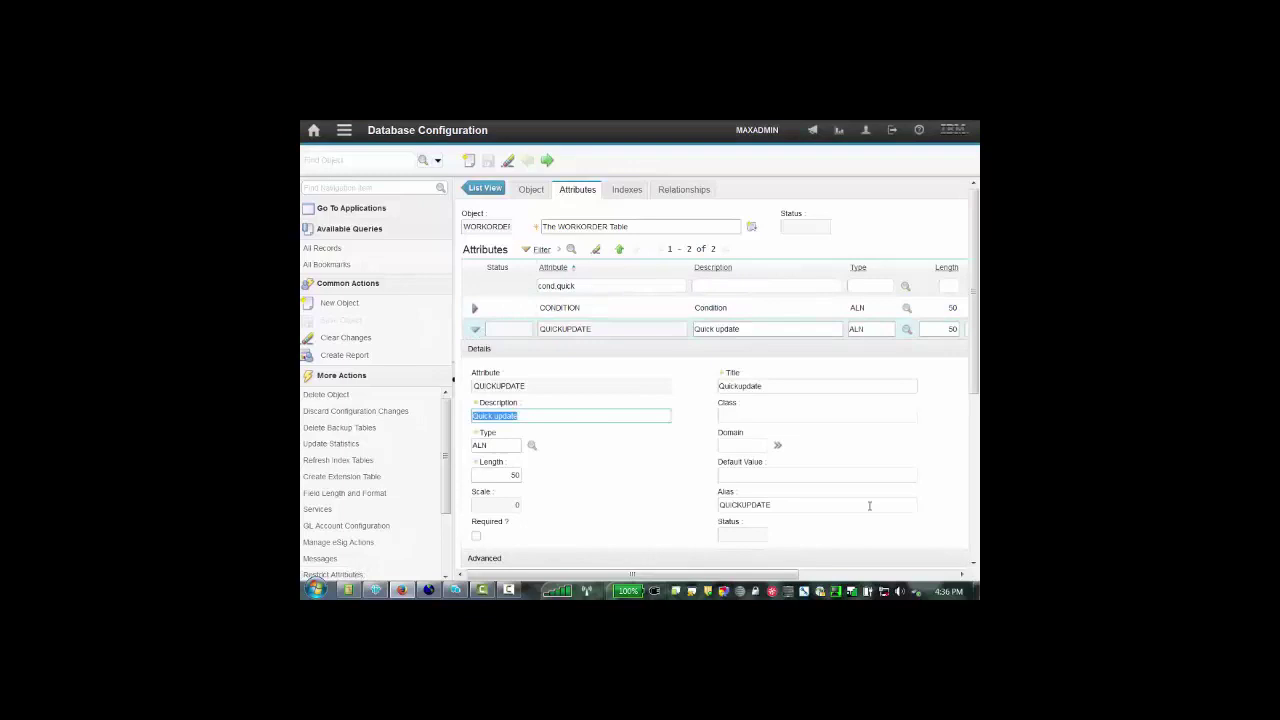
click(974, 567)
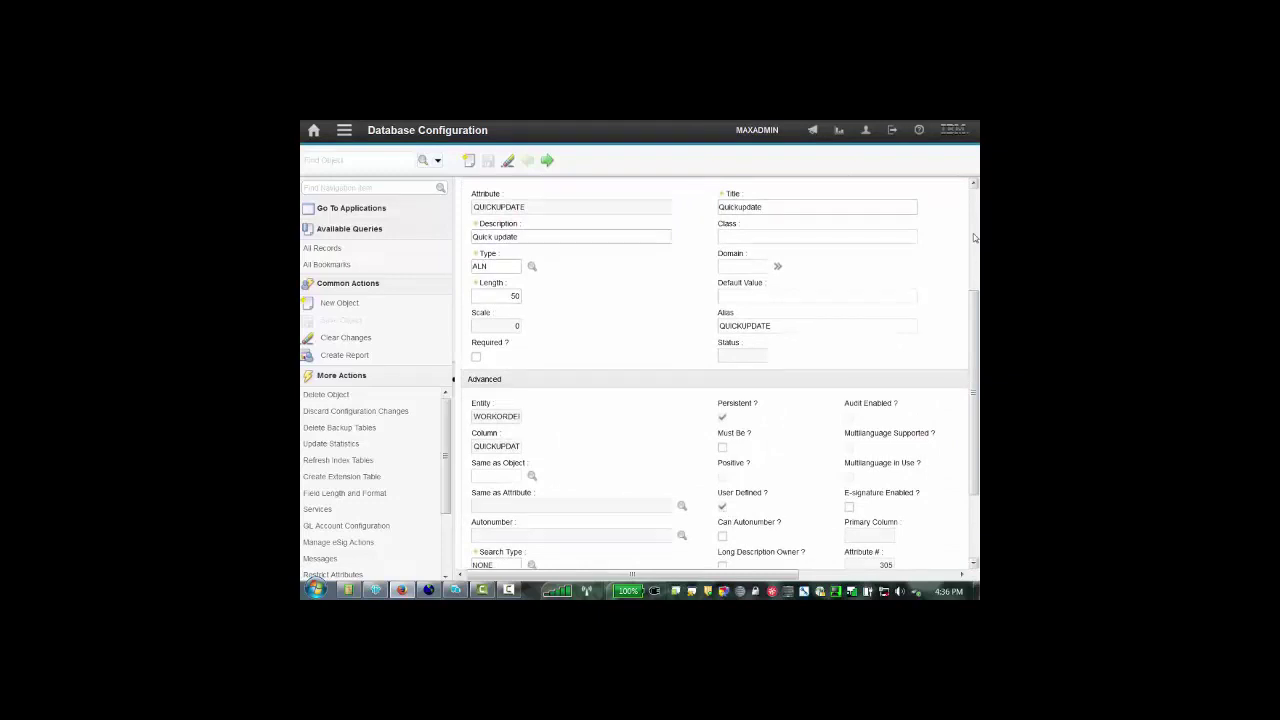
scroll(505, 360, up, 3)
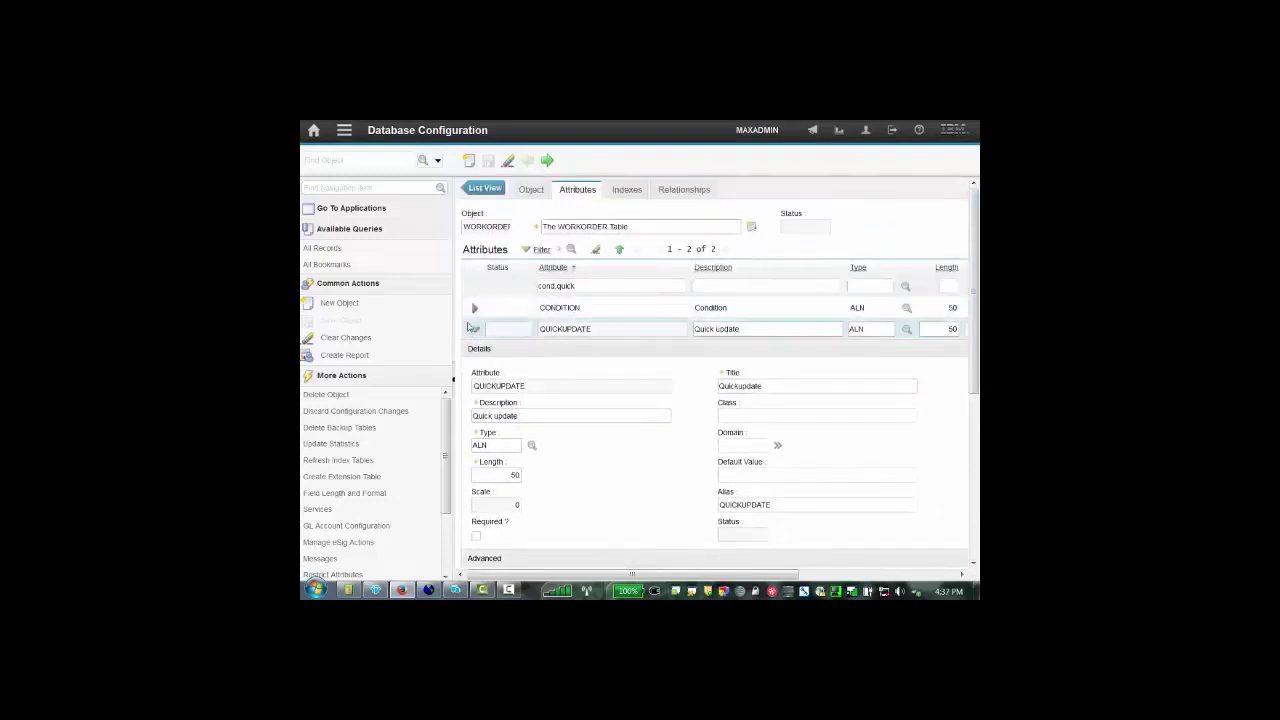
Step: Expand the CONDITION attribute and review its Advanced details, attribute number 306
click(475, 313)
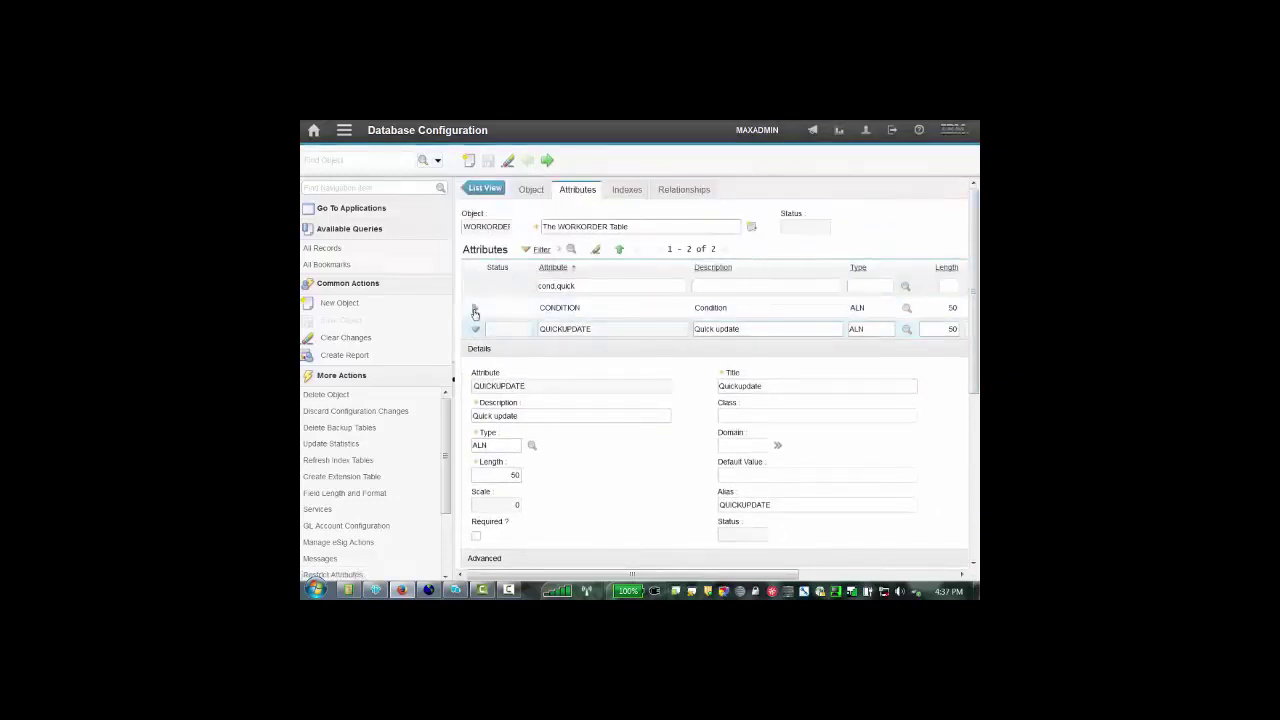
click(972, 511)
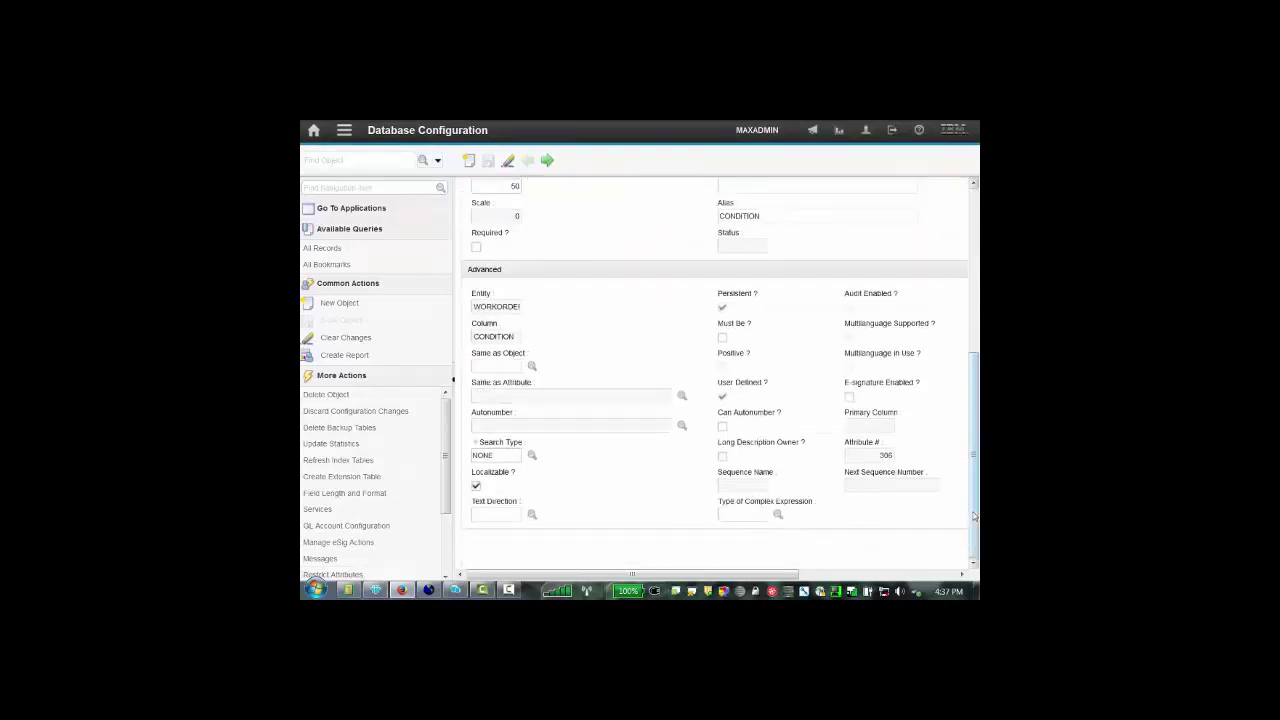
click(446, 551)
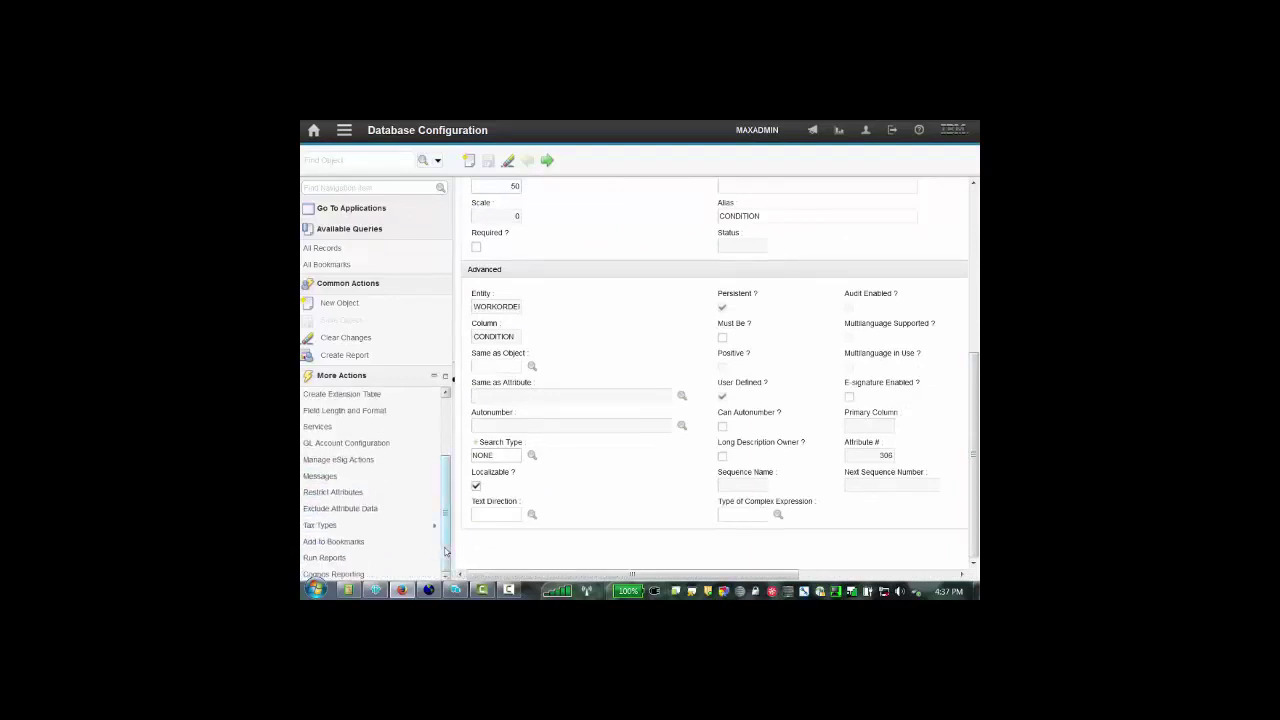
click(377, 510)
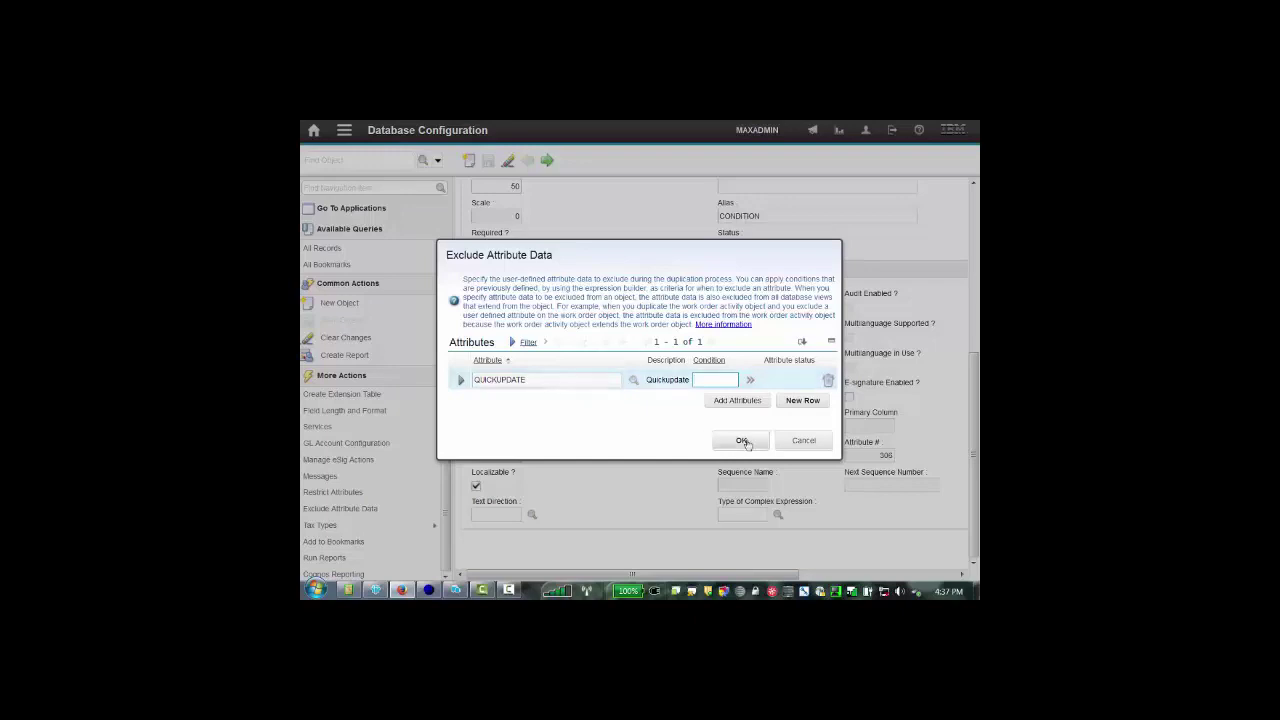
click(796, 443)
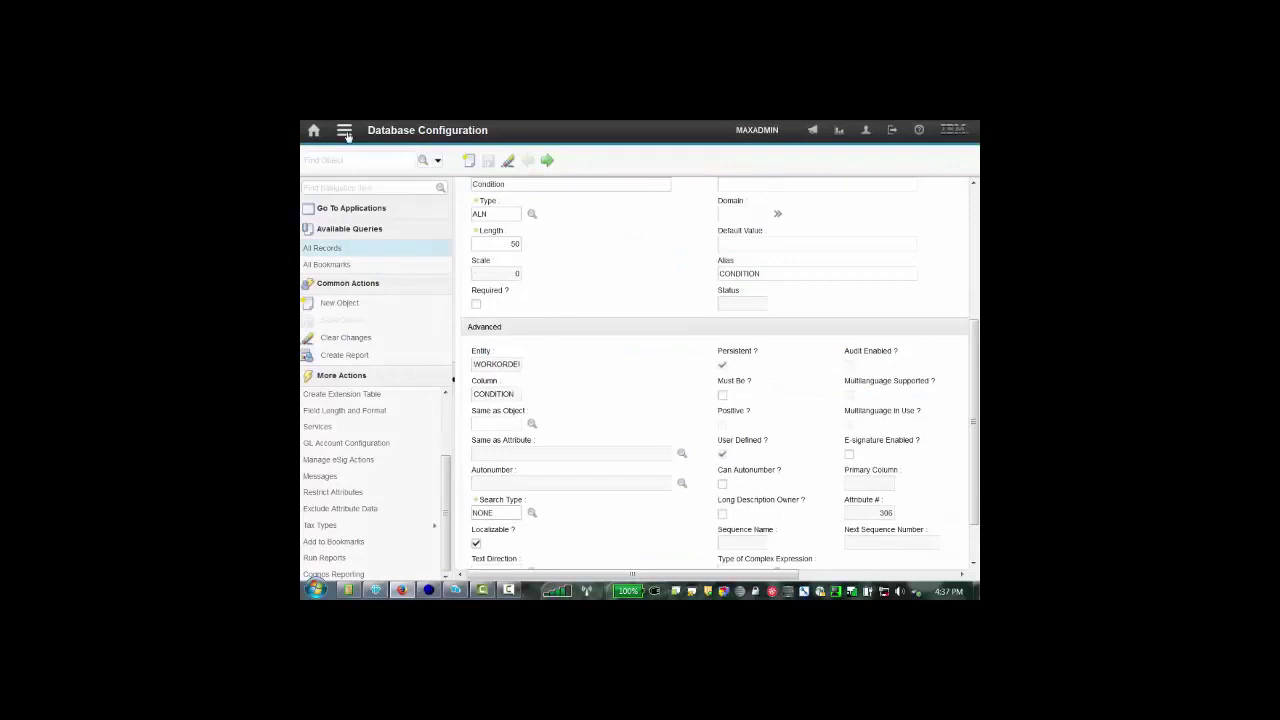
Step: Open work order 2008, Fire Door Cable Broken, in Work Order Tracking to view Quickupdate and Condition
click(345, 133)
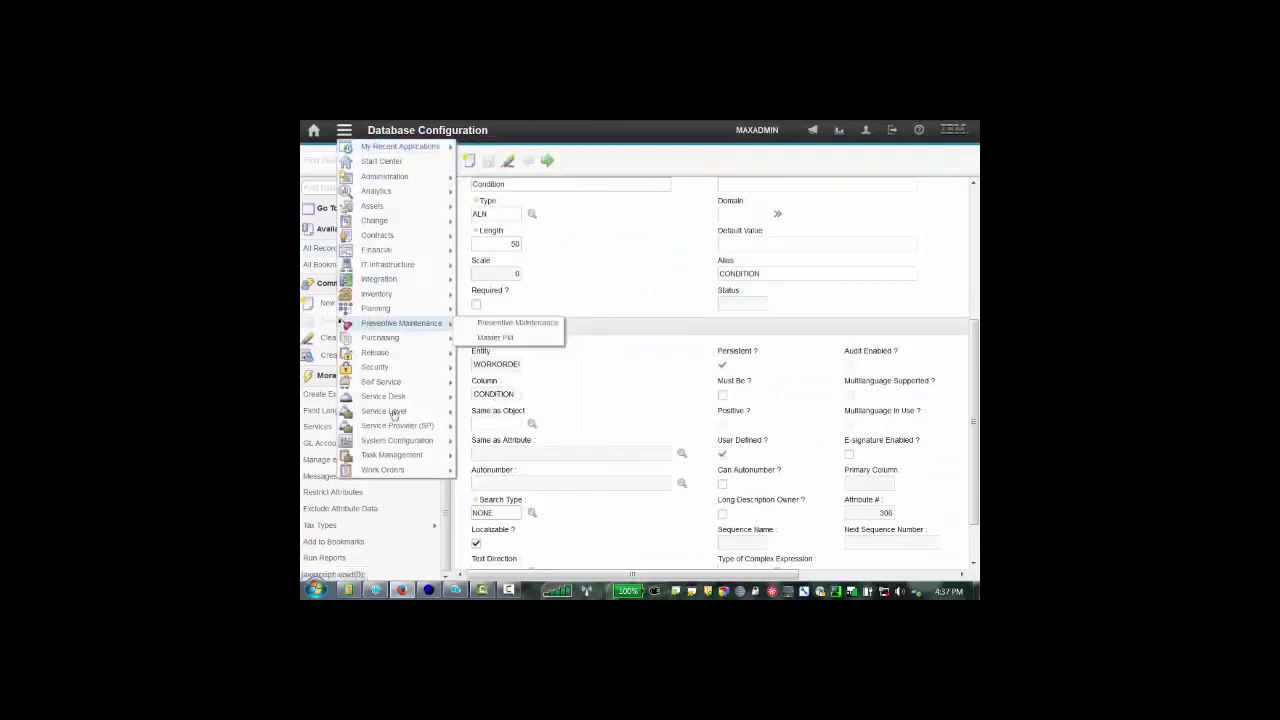
mouse_move(399, 470)
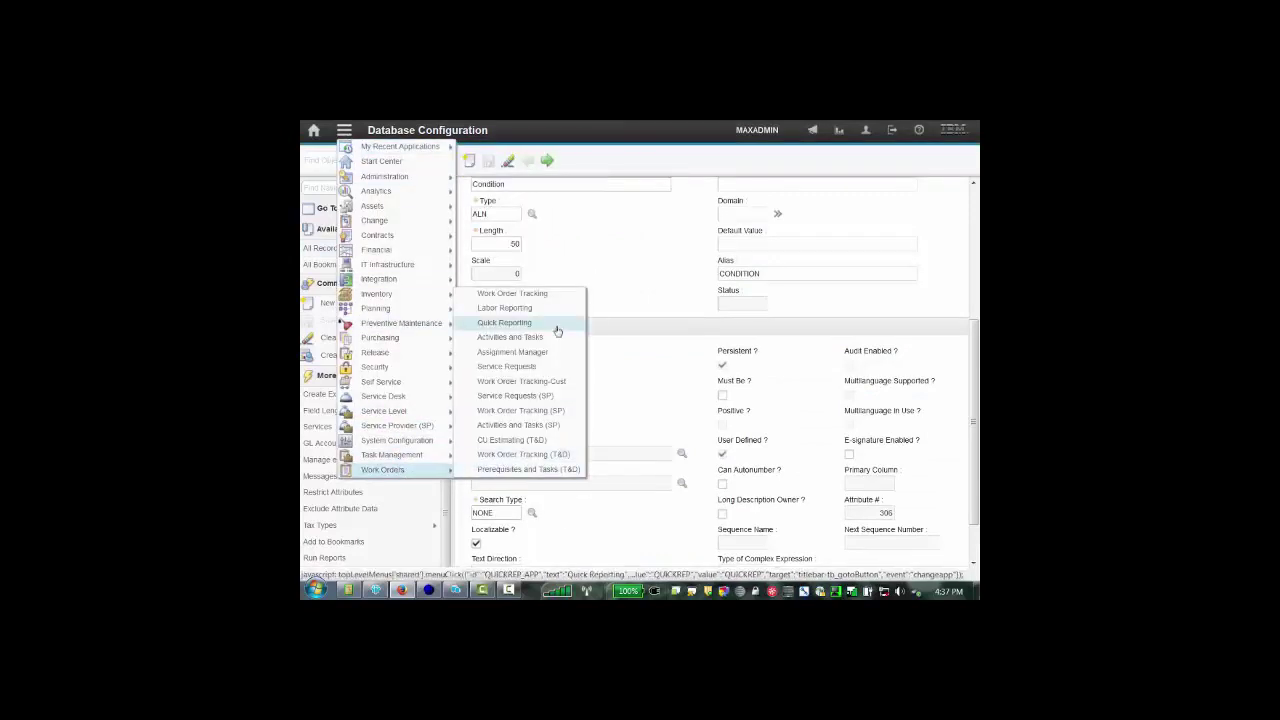
click(536, 294)
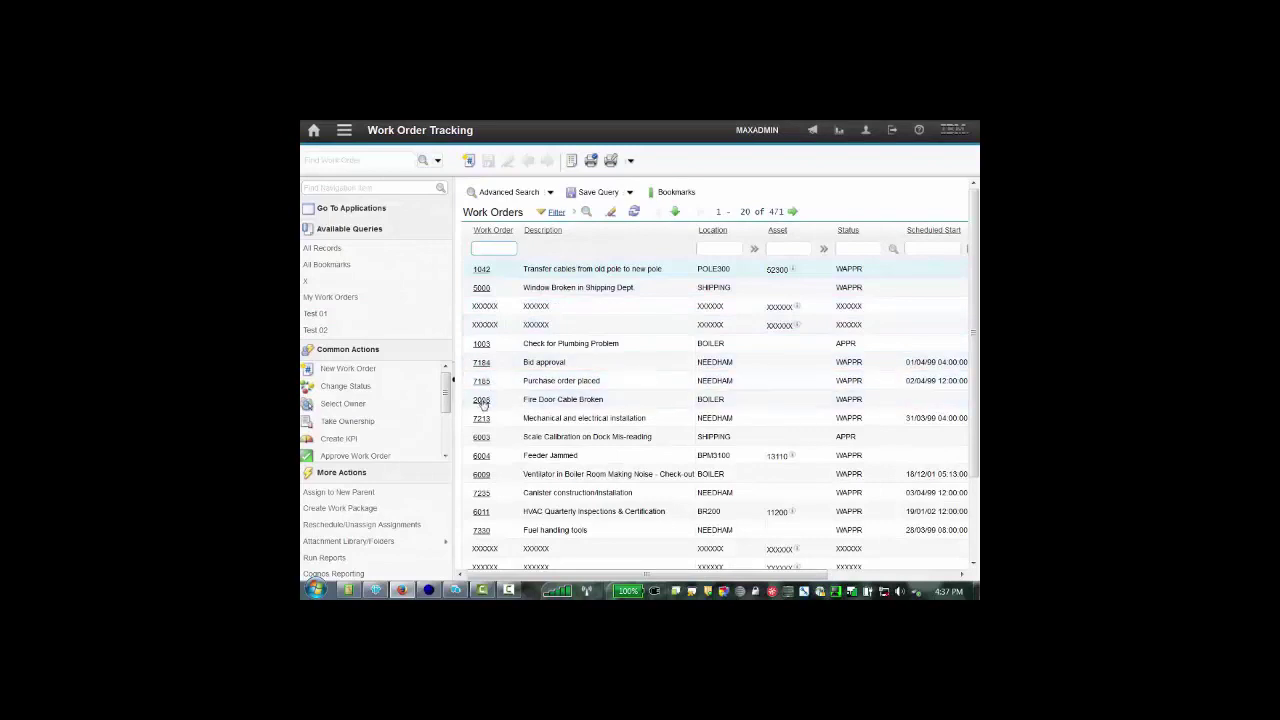
click(481, 400)
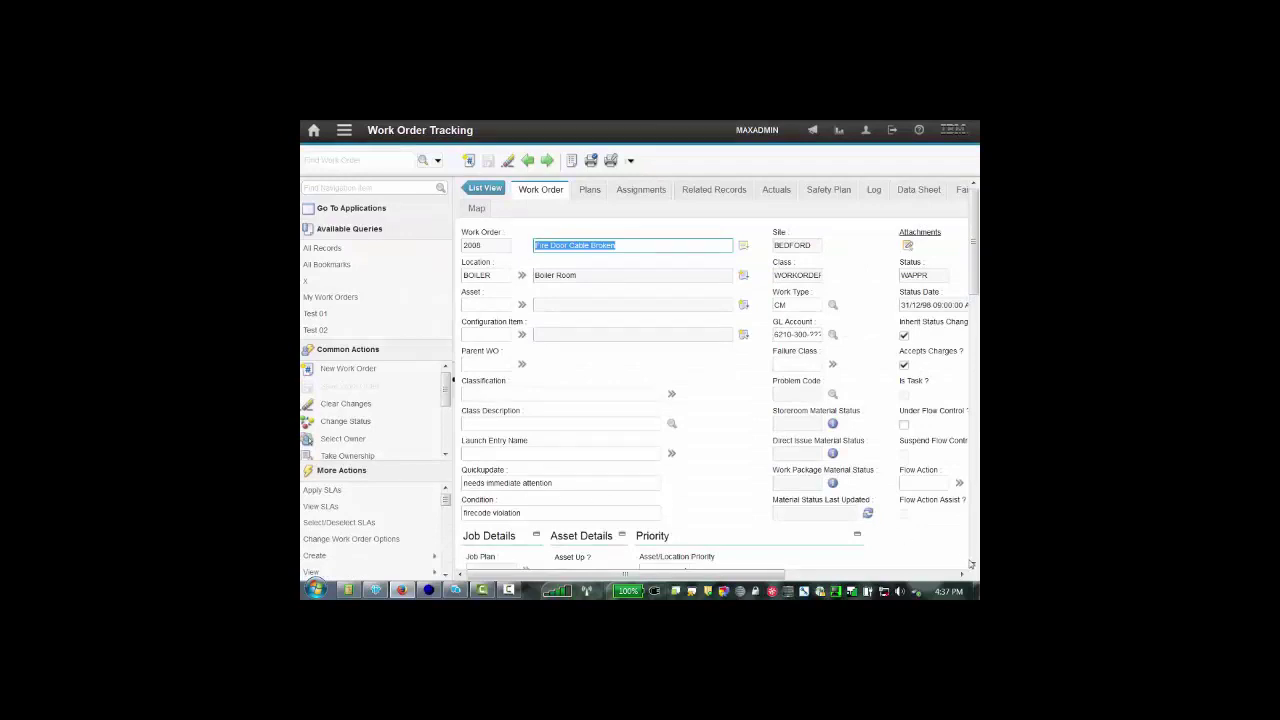
scroll(970, 563, down, 1)
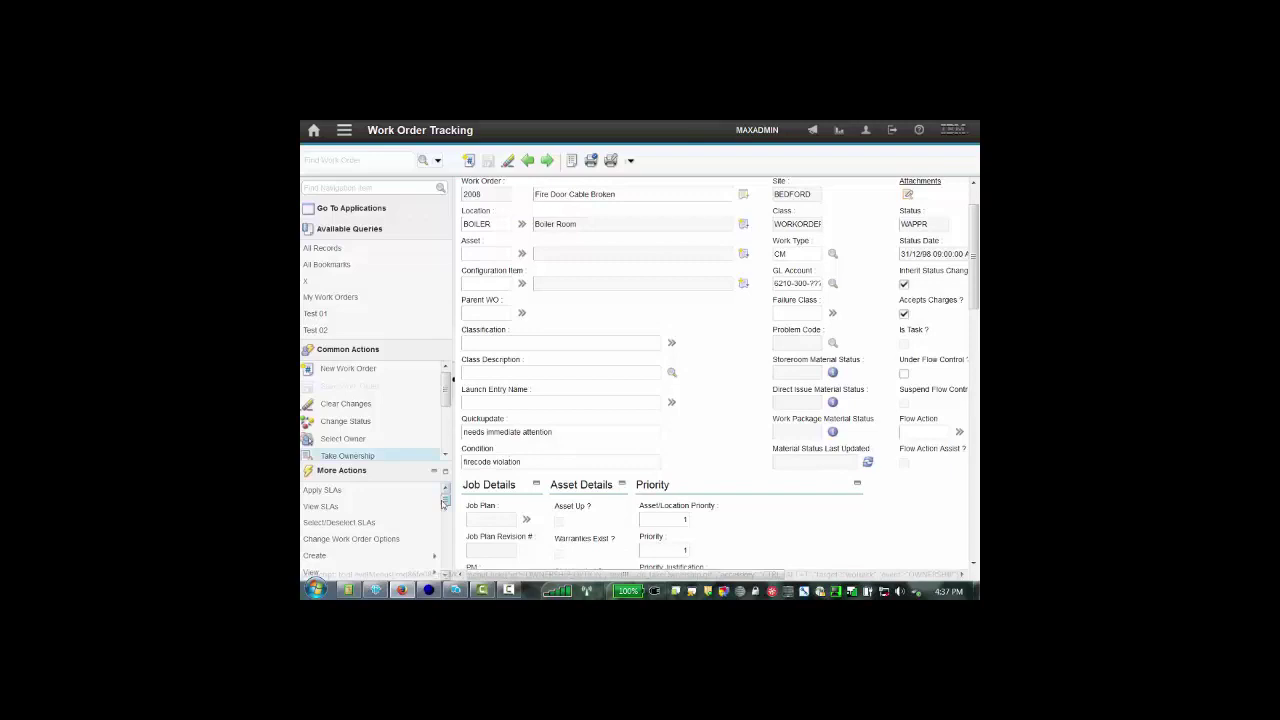
Step: Duplicate work order 2008 into work order 1275, which has a blank Quickupdate
click(446, 576)
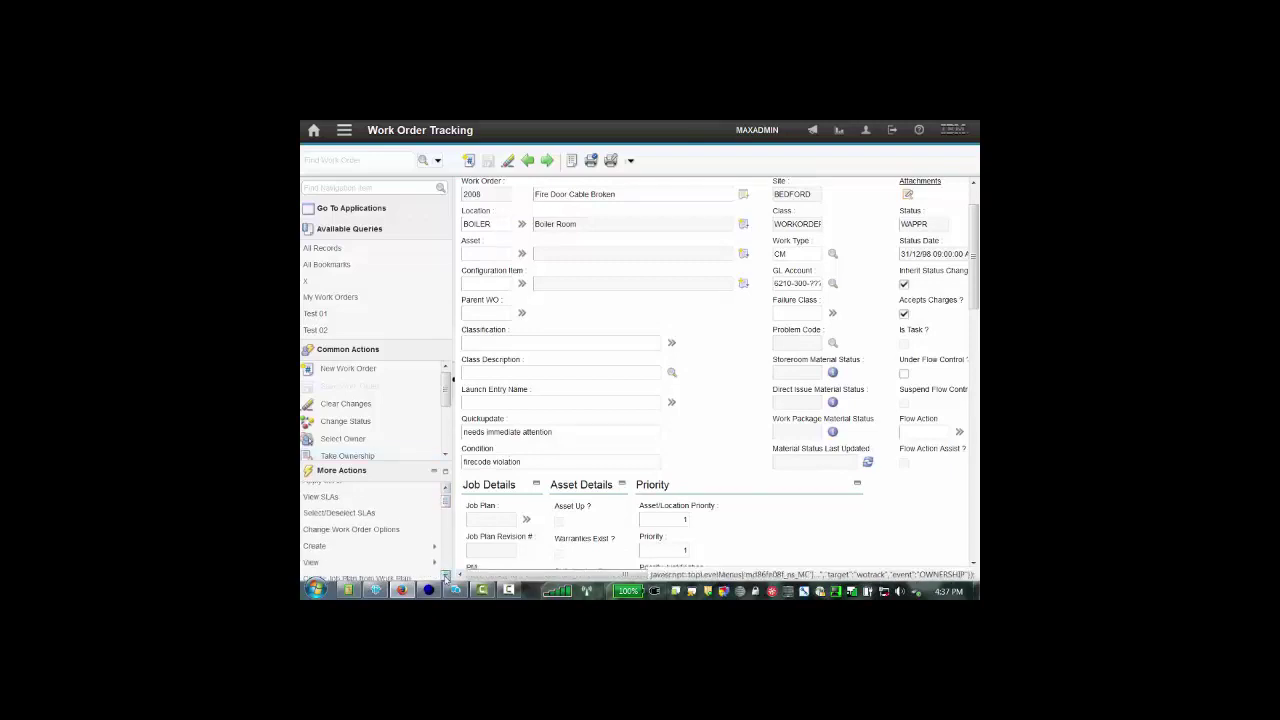
click(446, 576)
click(446, 576)
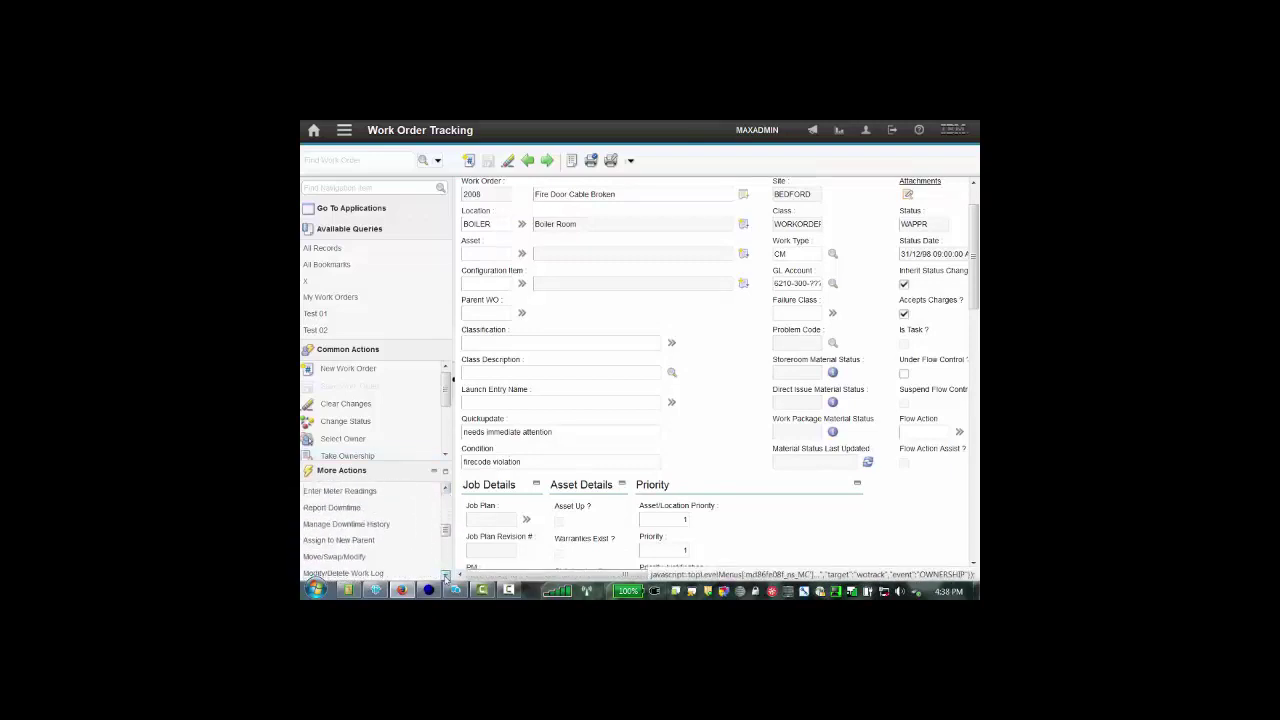
click(446, 576)
click(446, 576)
click(446, 576)
click(446, 576)
click(446, 576)
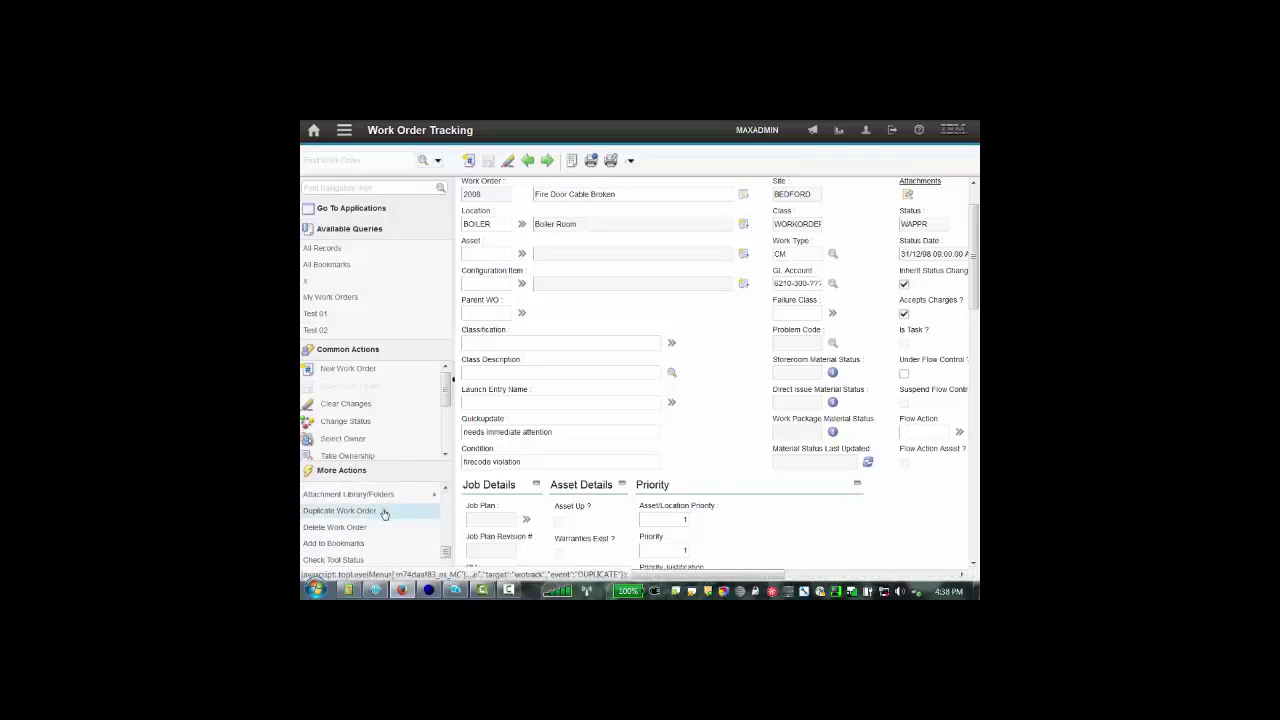
click(384, 512)
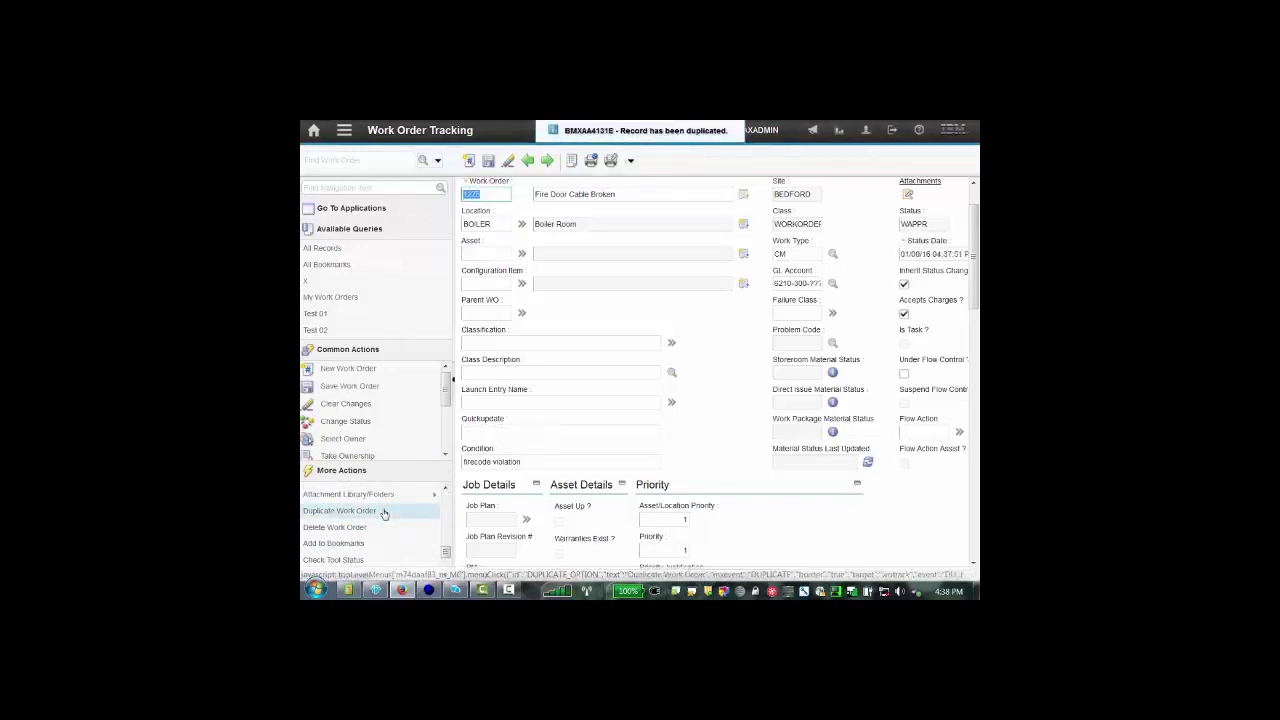
click(445, 487)
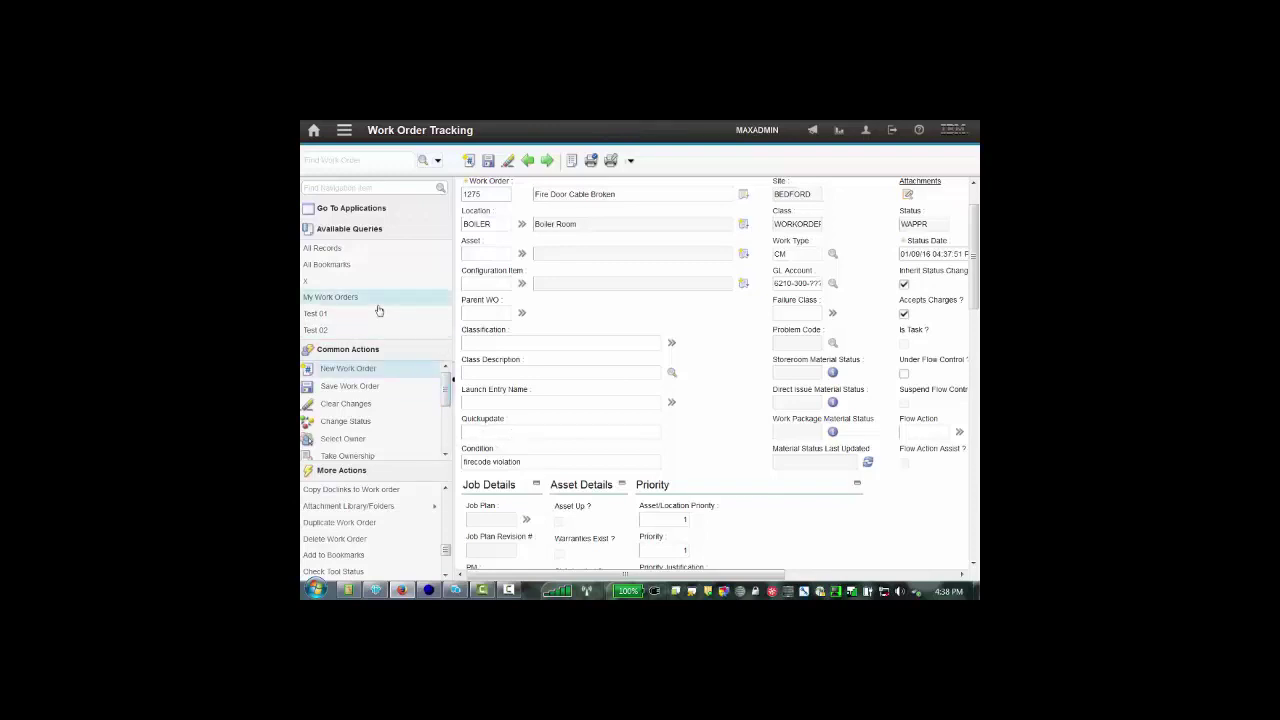
Step: Return Home without saving the duplicate and reopen Database Configuration
click(313, 130)
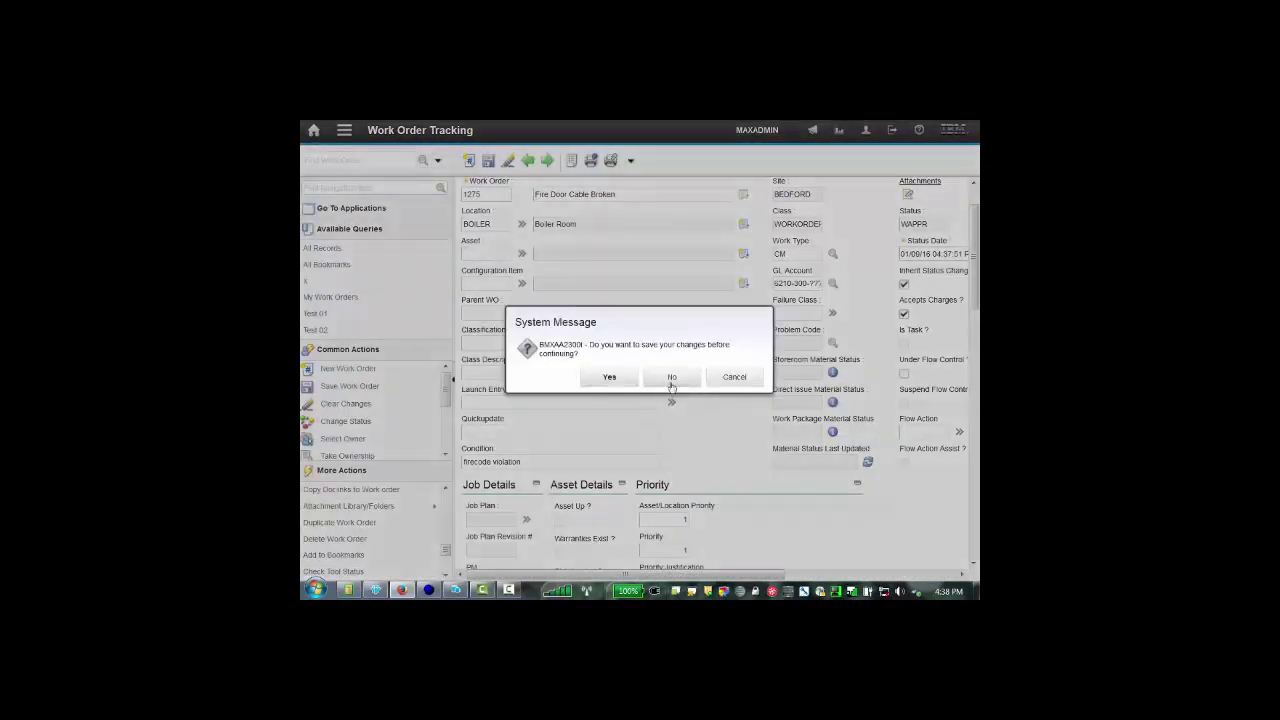
click(670, 379)
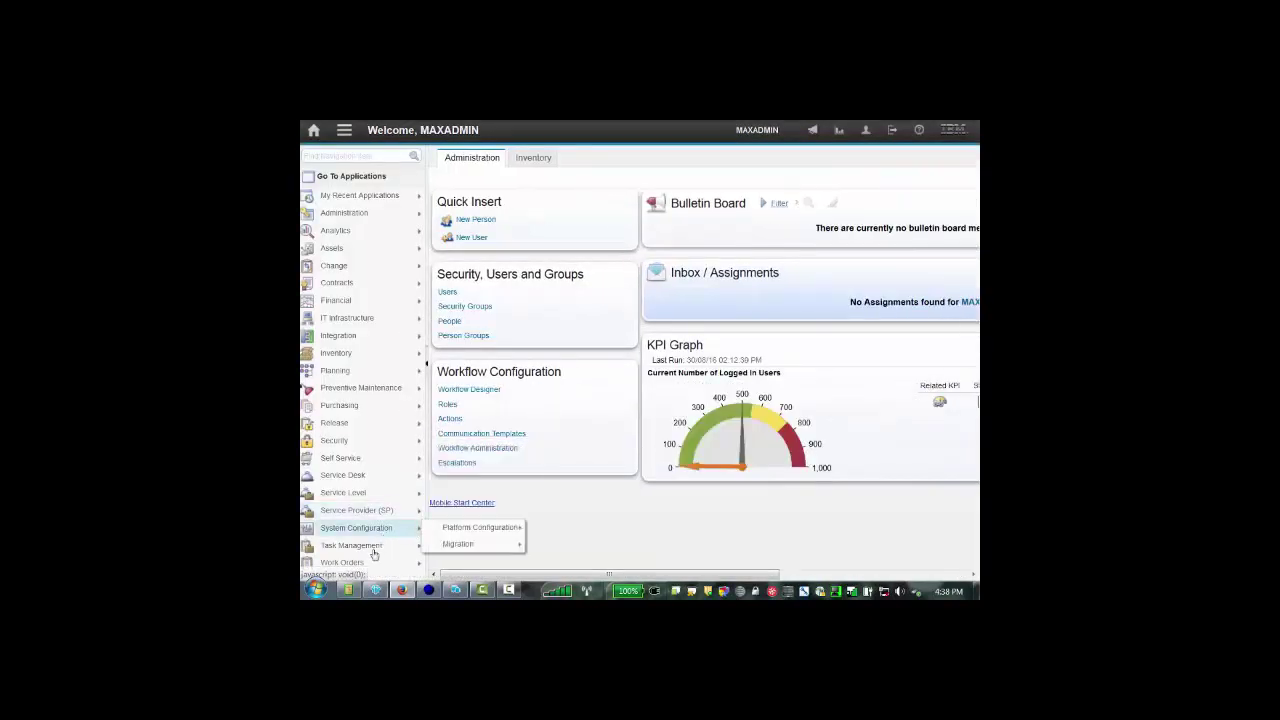
mouse_move(401, 536)
mouse_move(448, 528)
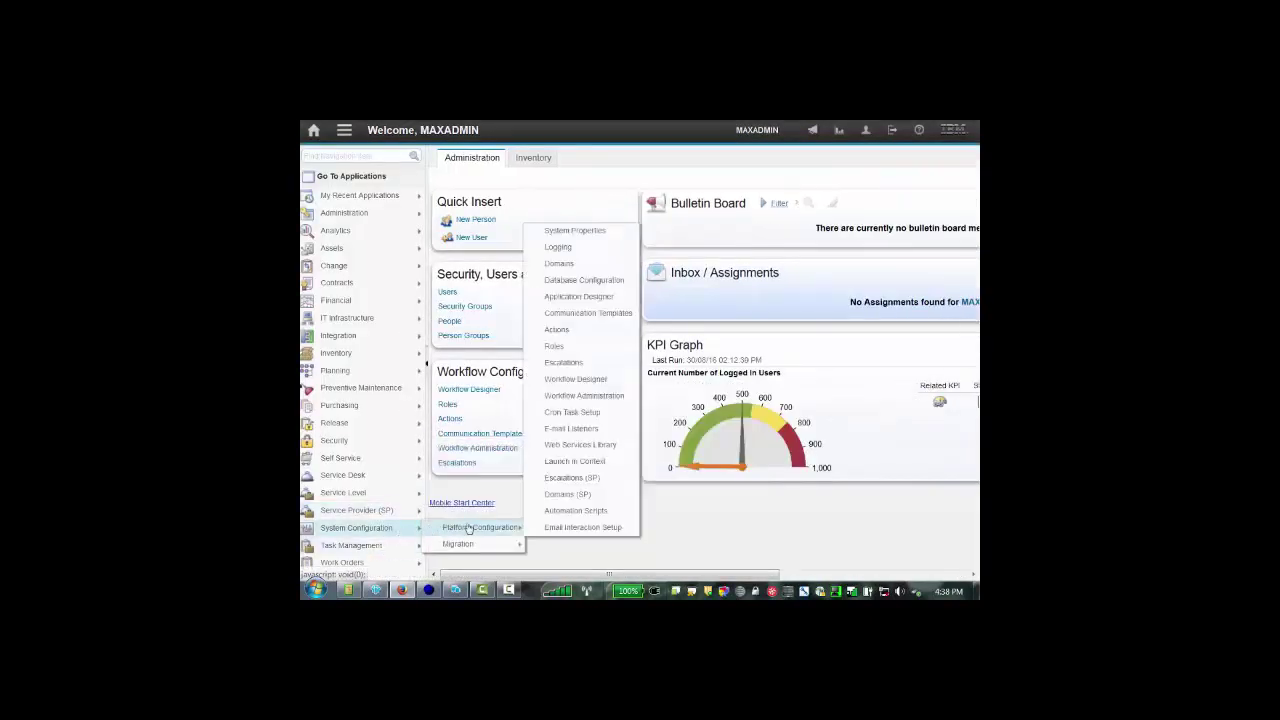
click(587, 285)
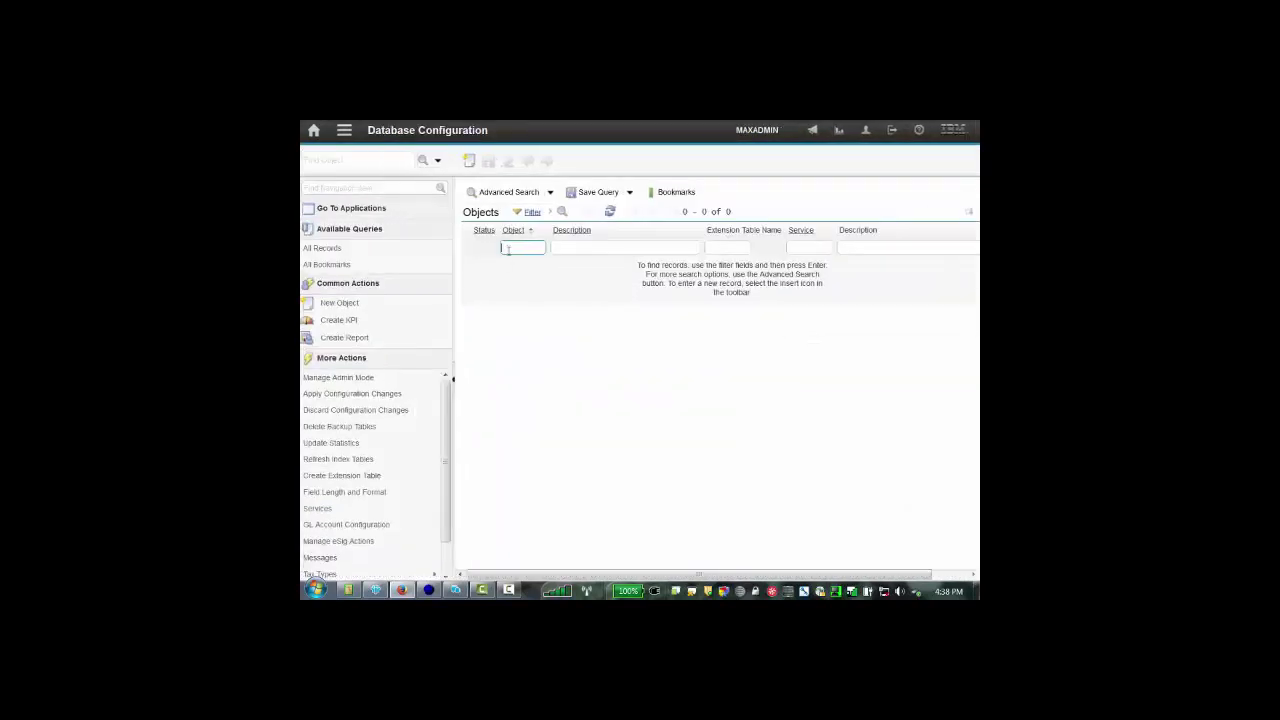
Step: Search for 'workorder' and open the WORKORDER object record
text(workorder)
key(Return)
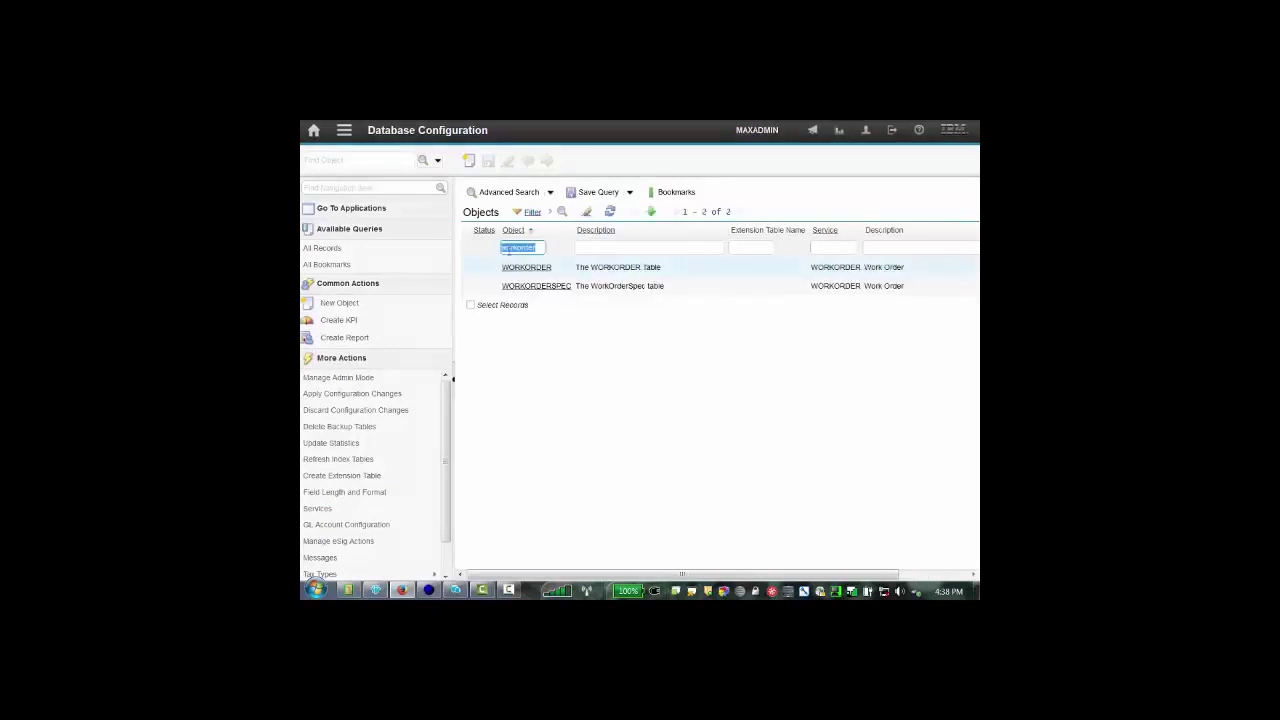
click(519, 270)
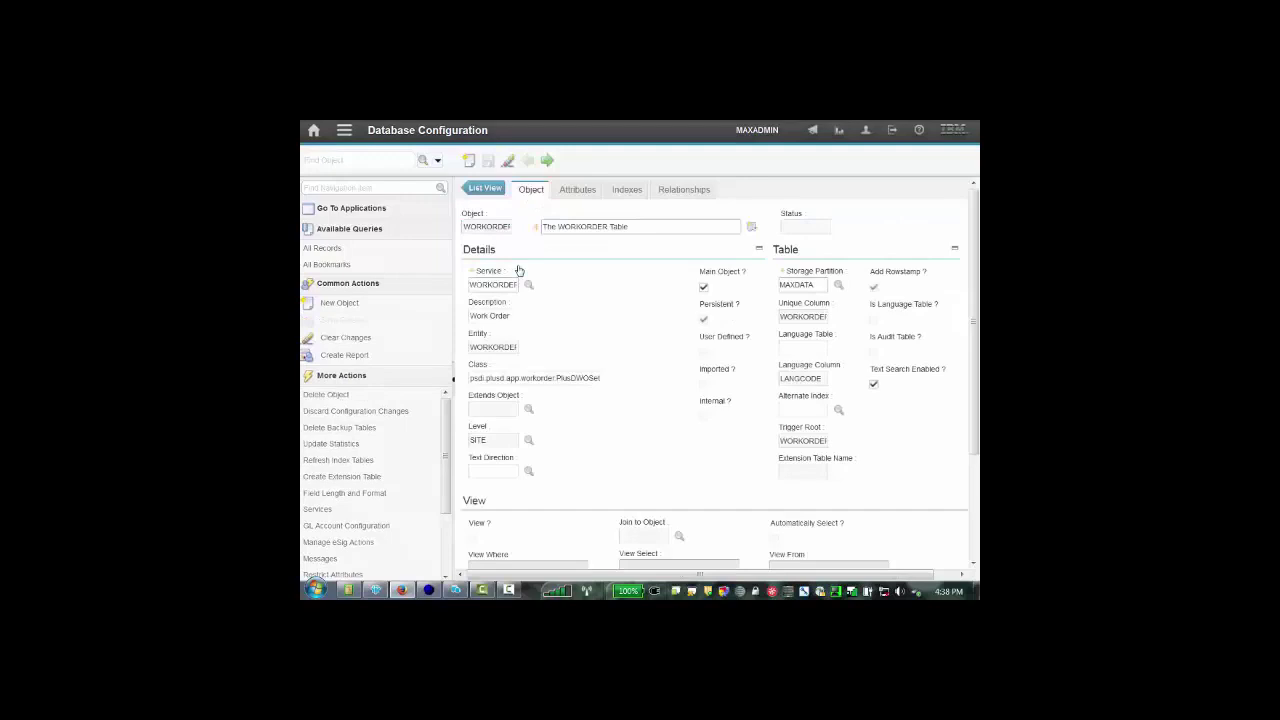
scroll(445, 541, down, 3)
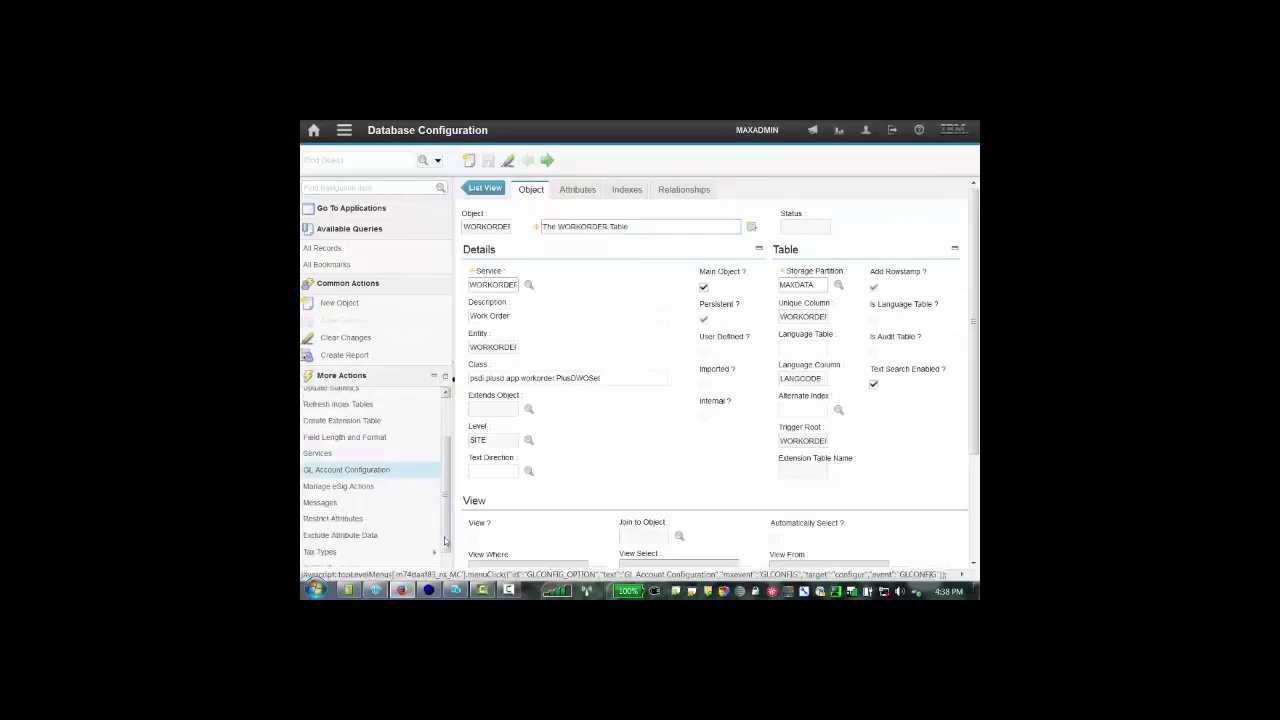
Step: Set QUICKUPDATE's duplication exclusion condition to WOPRI1 (work order priority is 1)
click(392, 514)
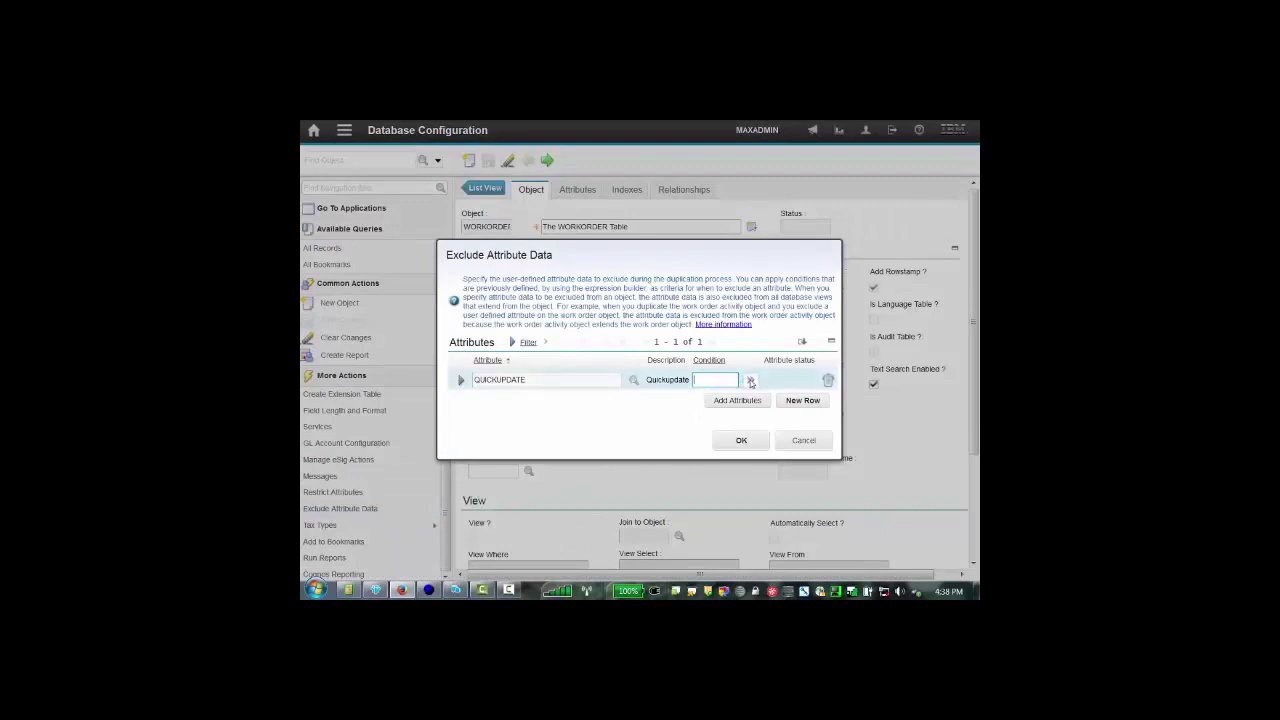
click(750, 380)
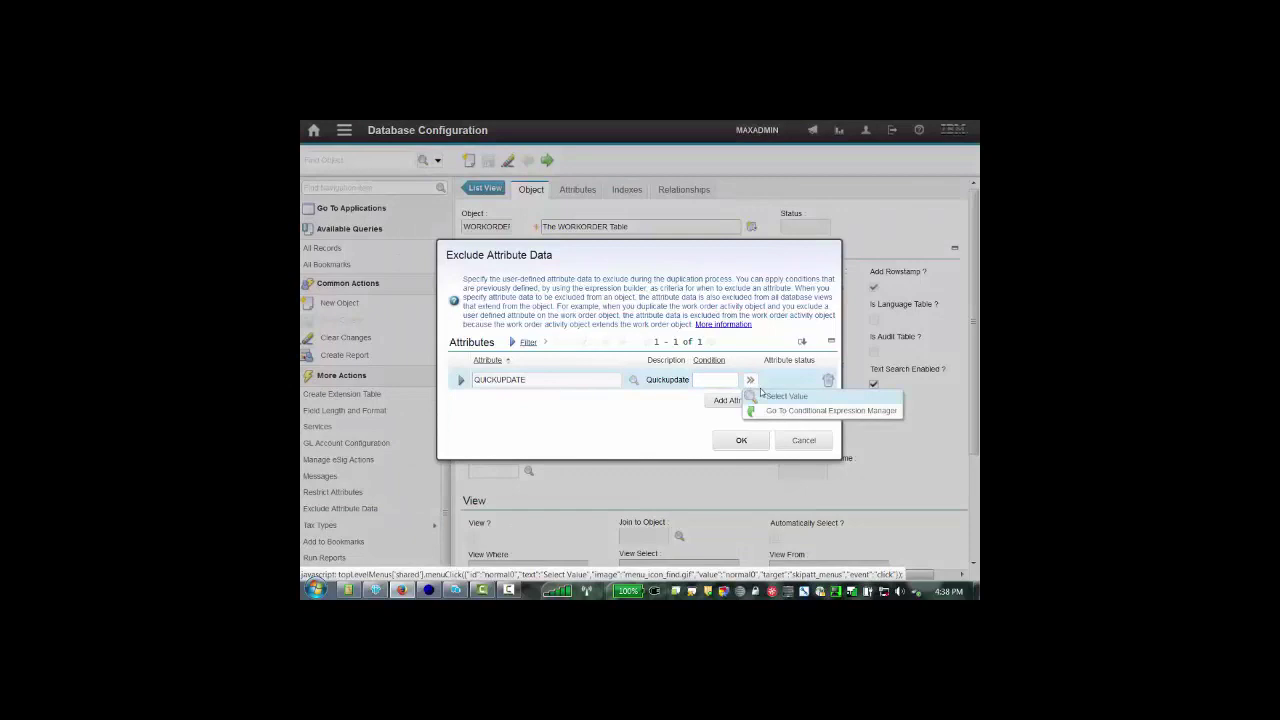
click(776, 397)
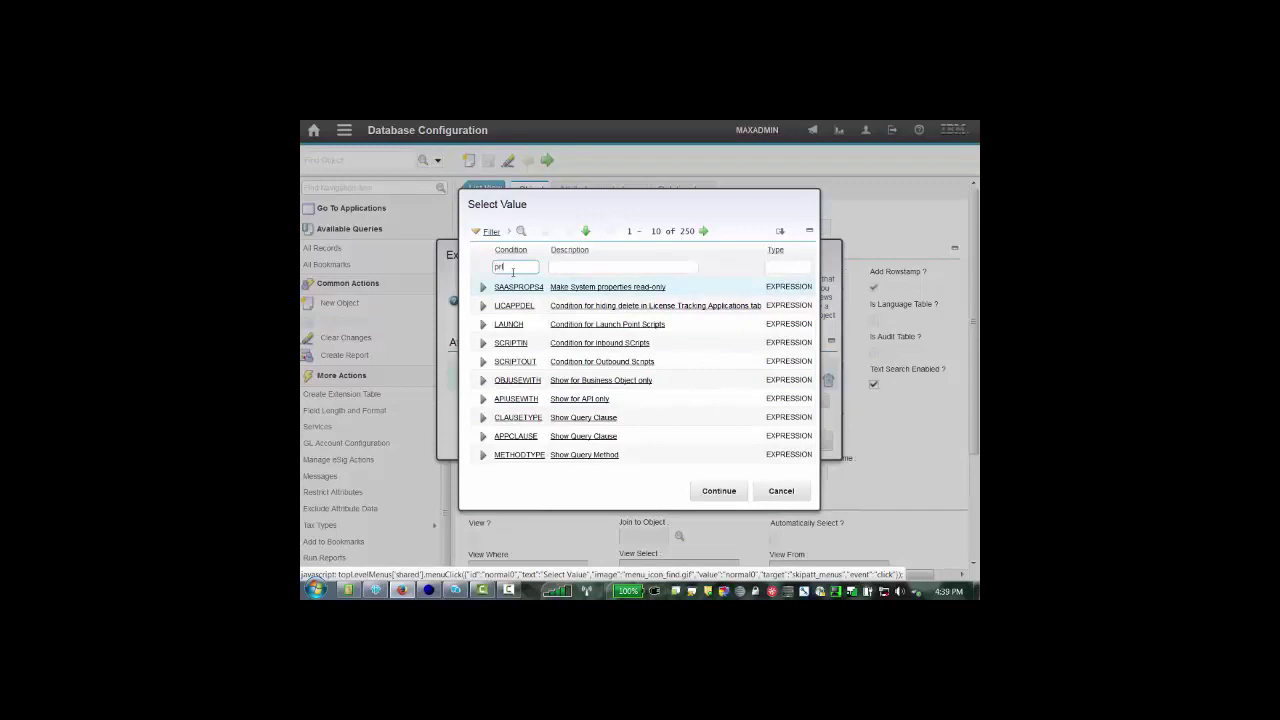
key(Return)
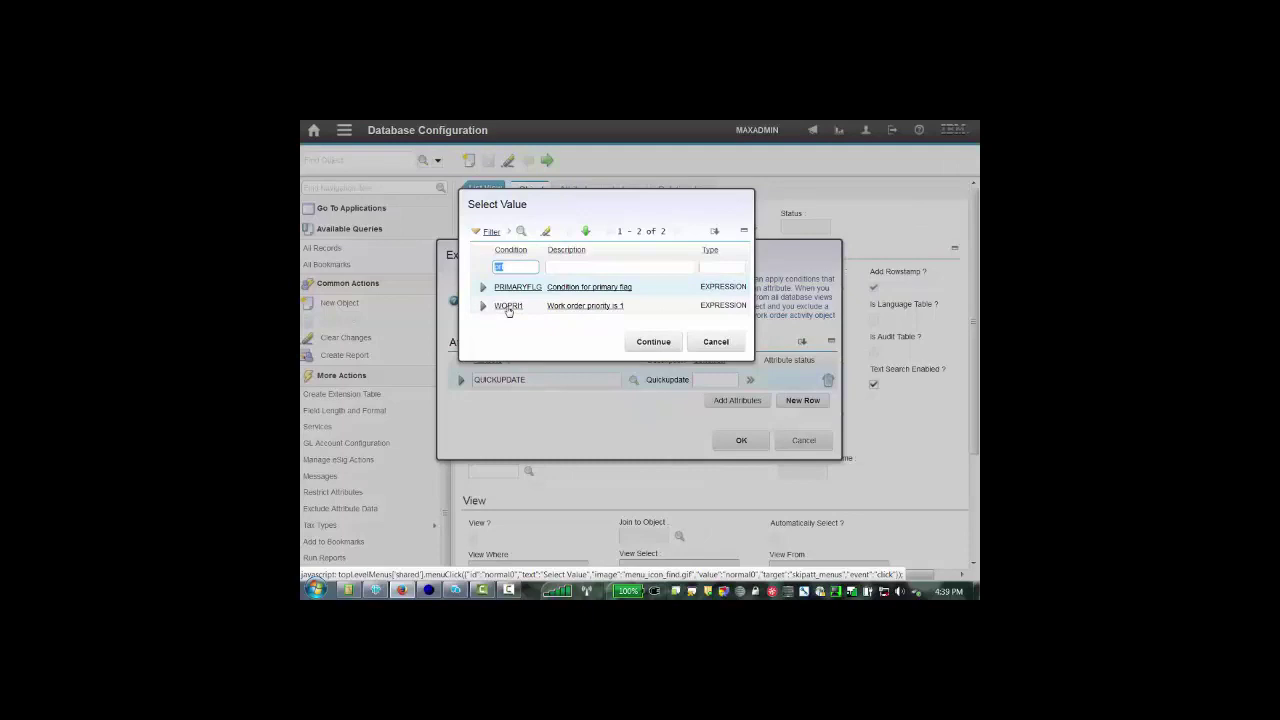
click(508, 306)
click(741, 441)
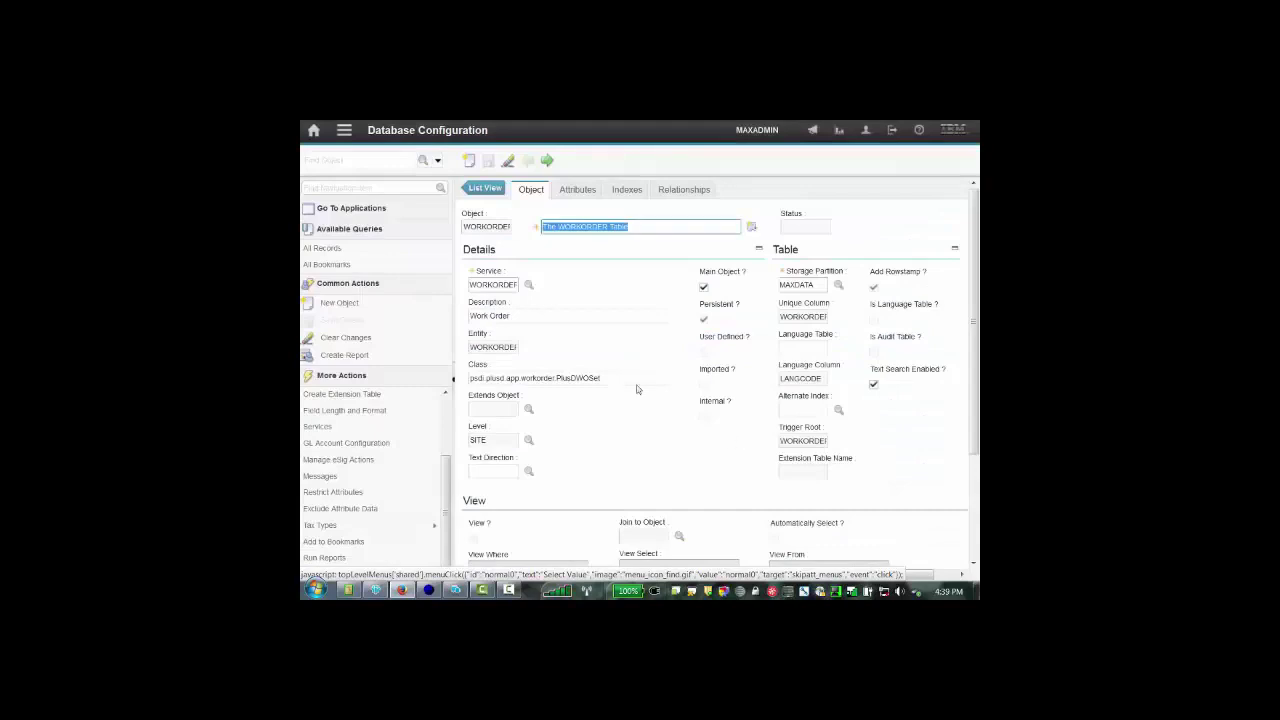
Step: Open the Fire Door Cable Broken work order in Work Order Tracking and confirm priority 1
click(344, 130)
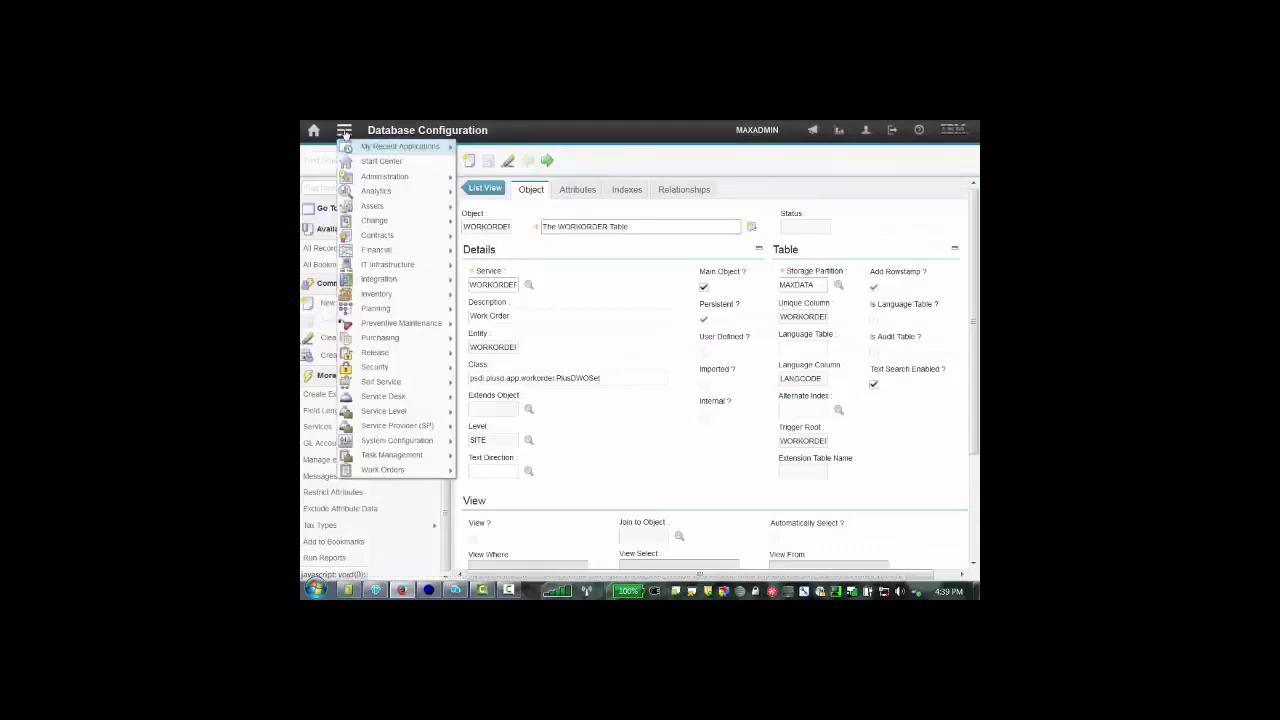
mouse_move(395, 470)
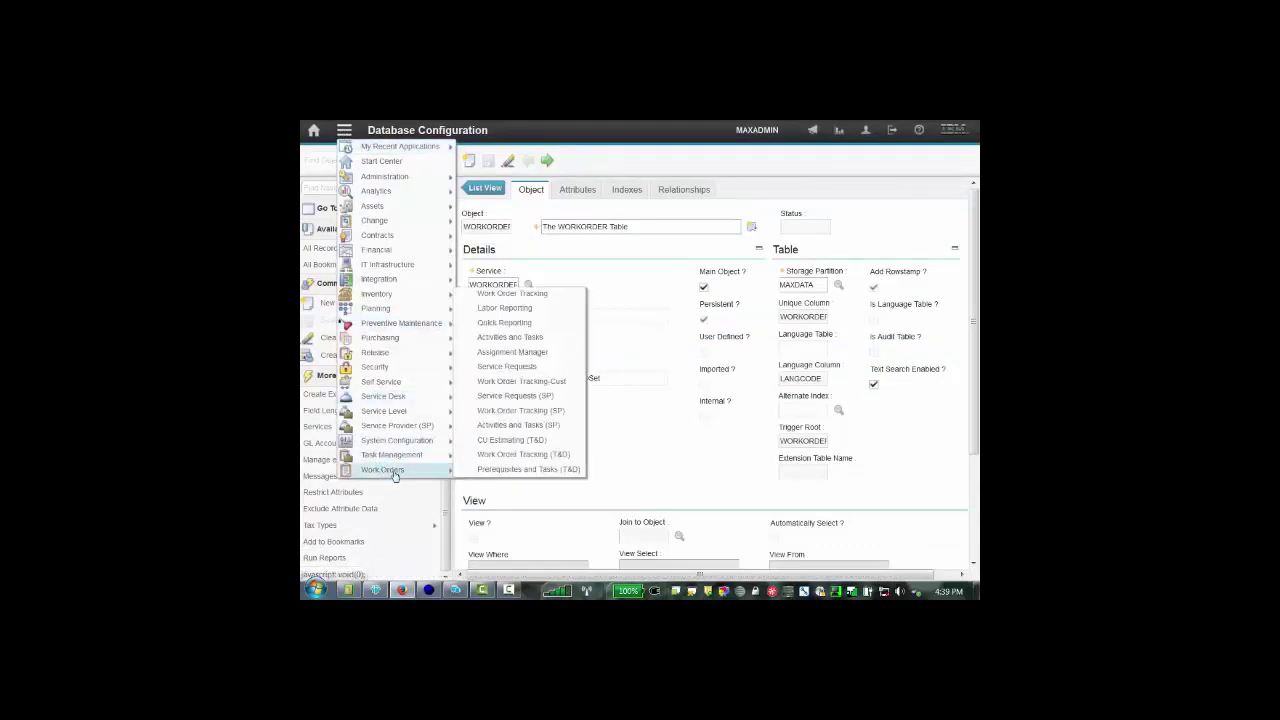
click(508, 294)
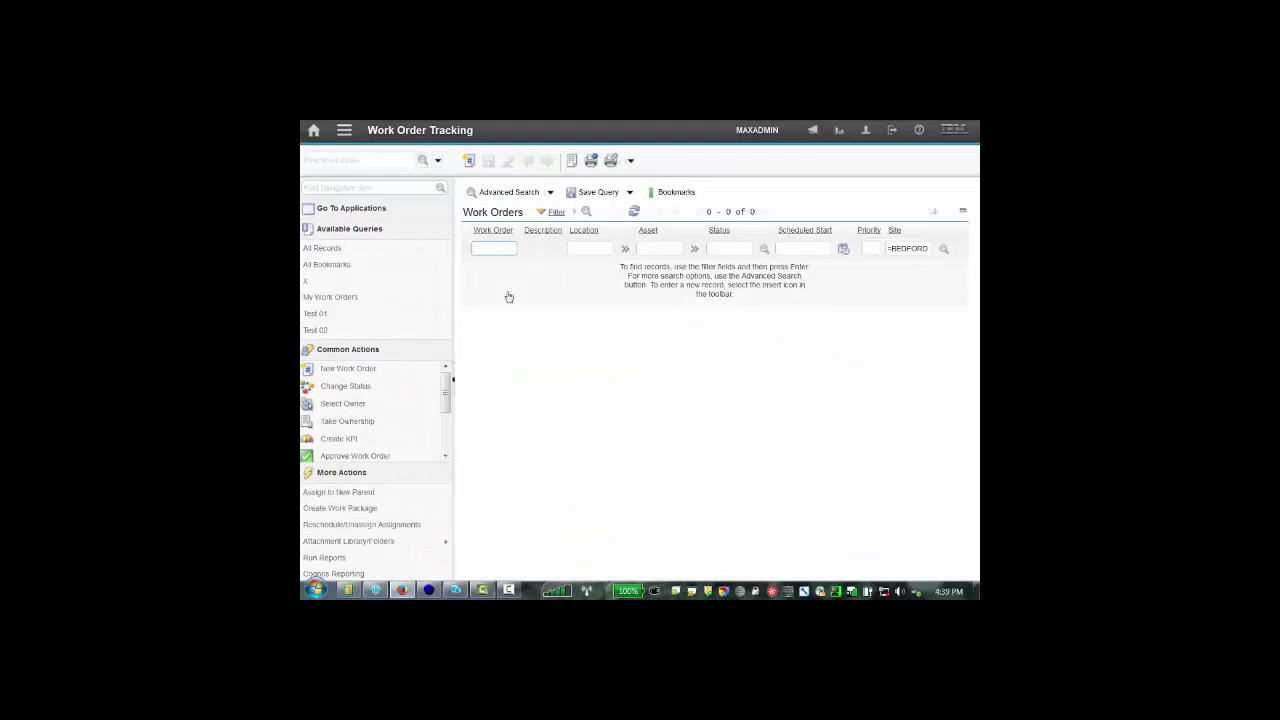
key(Return)
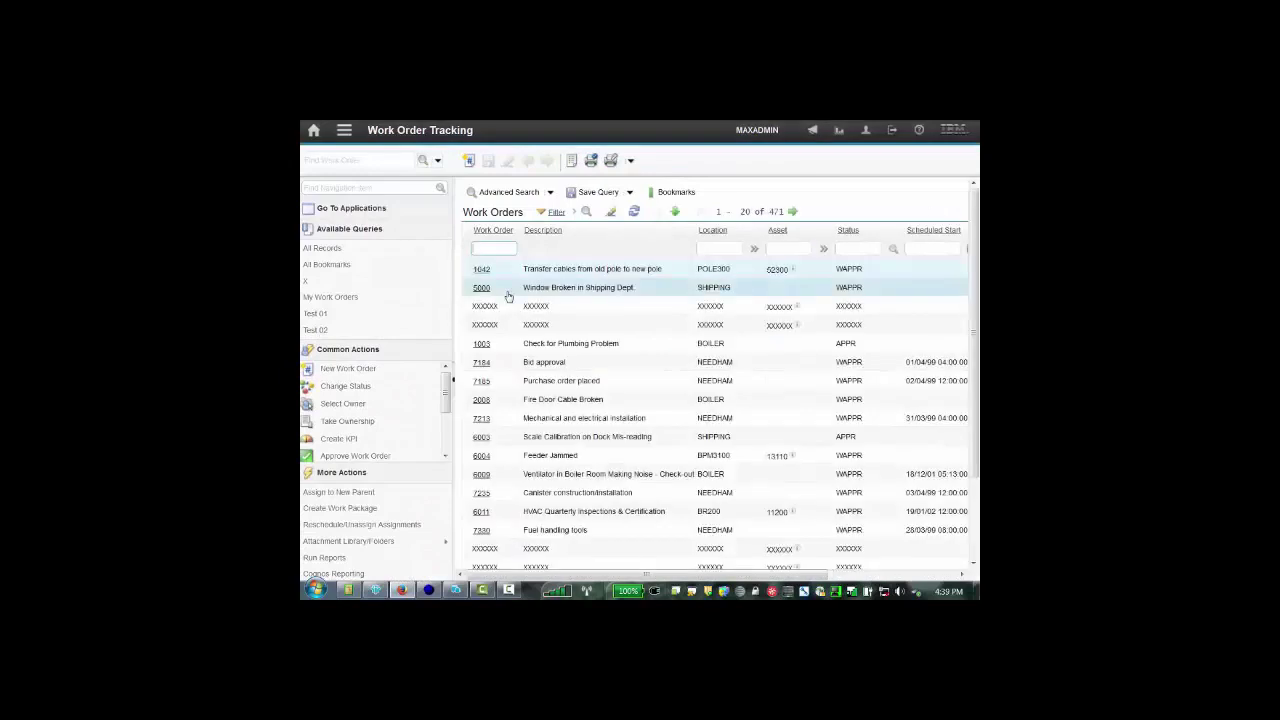
click(481, 400)
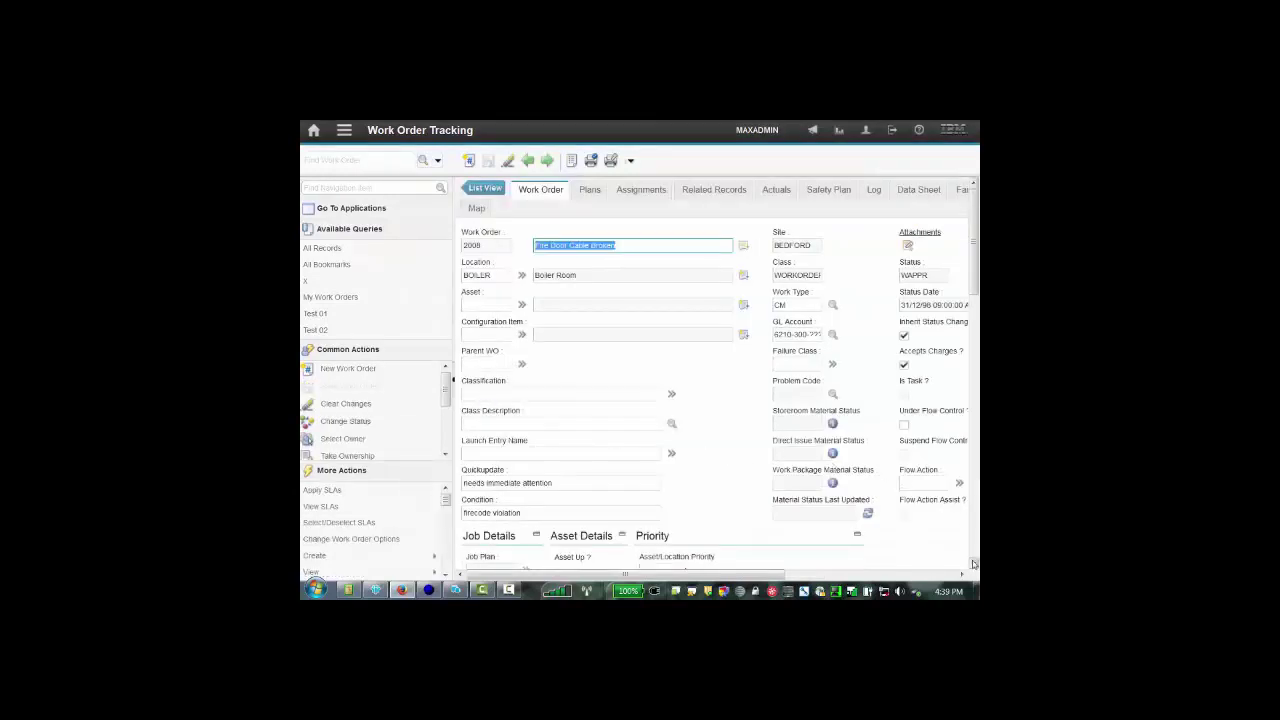
scroll(973, 565, down, 3)
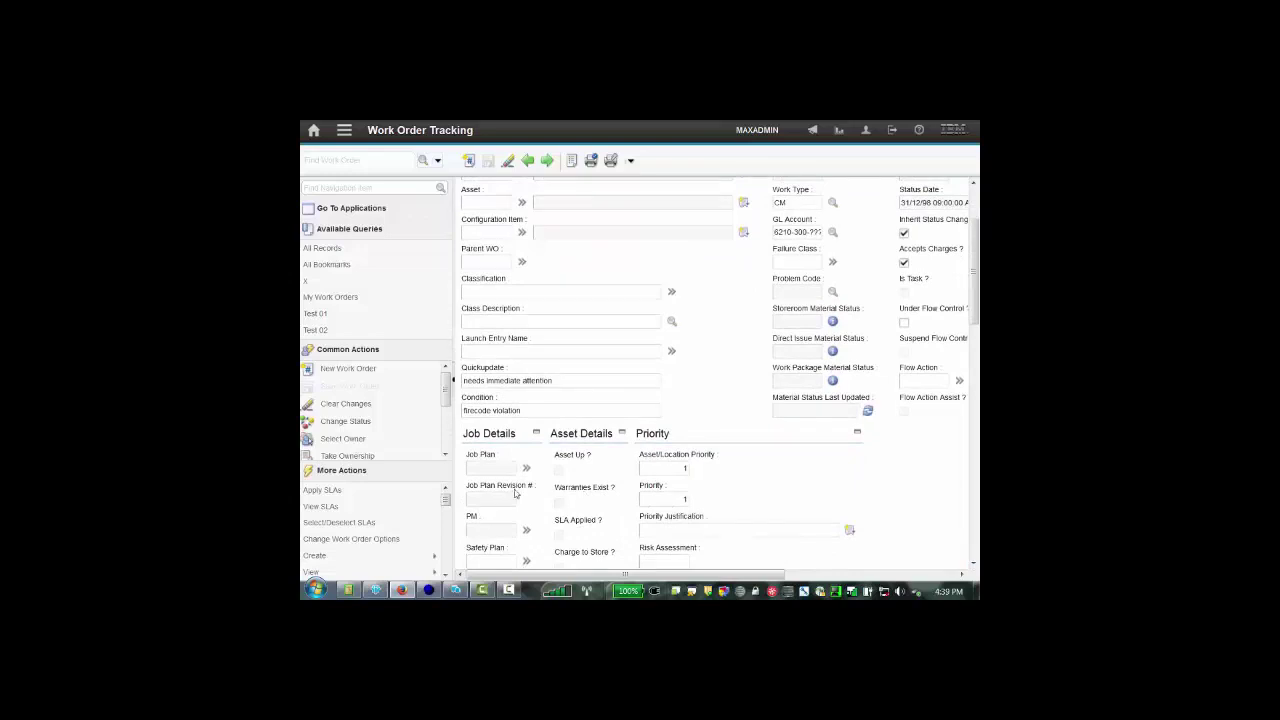
Step: Scroll the More Actions menu down to reach Duplicate Work Order
click(445, 577)
click(445, 577)
click(445, 577)
click(445, 577)
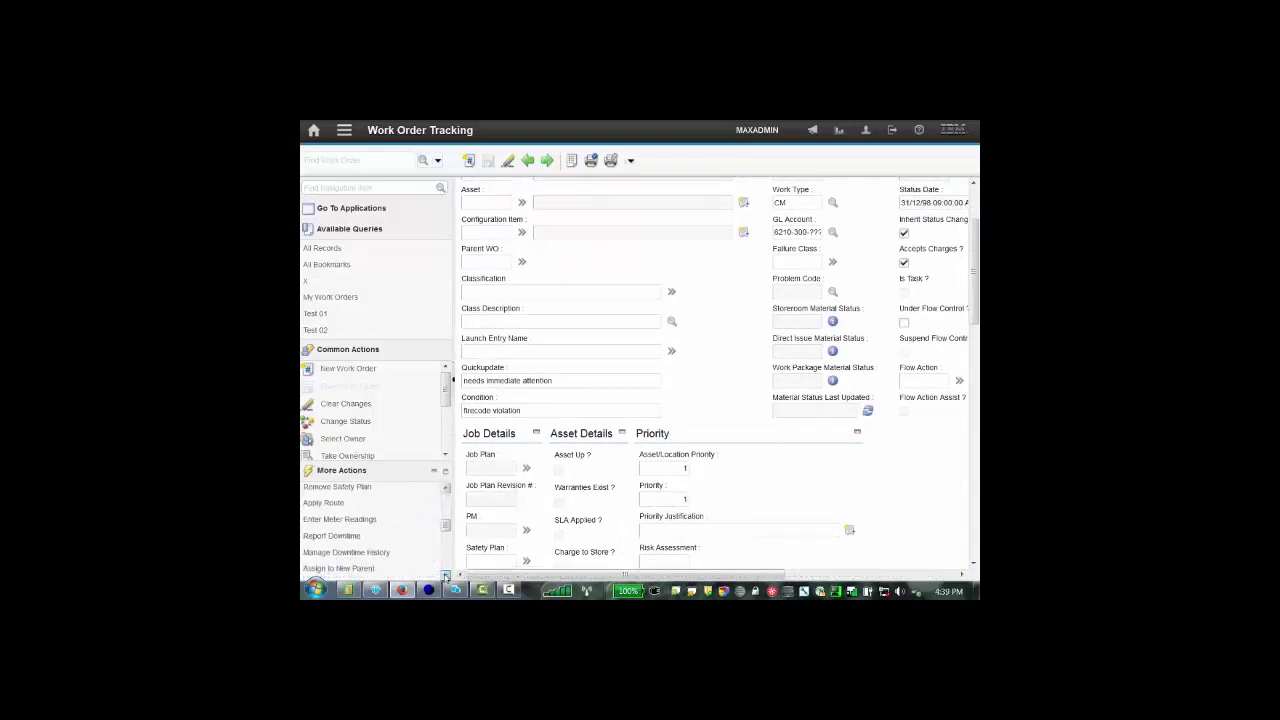
click(445, 577)
click(445, 577)
click(445, 577)
click(445, 577)
click(445, 577)
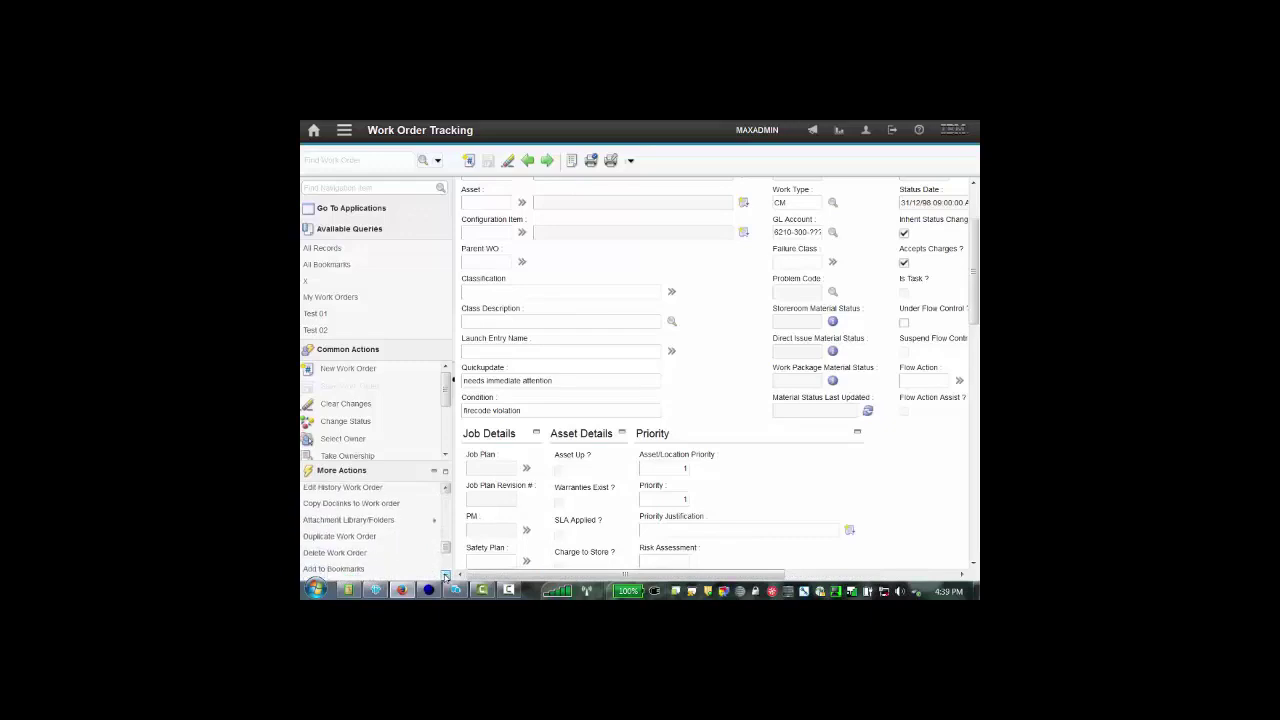
Step: Duplicate Fire Door Cable Broken, confirm copy 1278 has blank Quickupdate, then return to the list
click(376, 538)
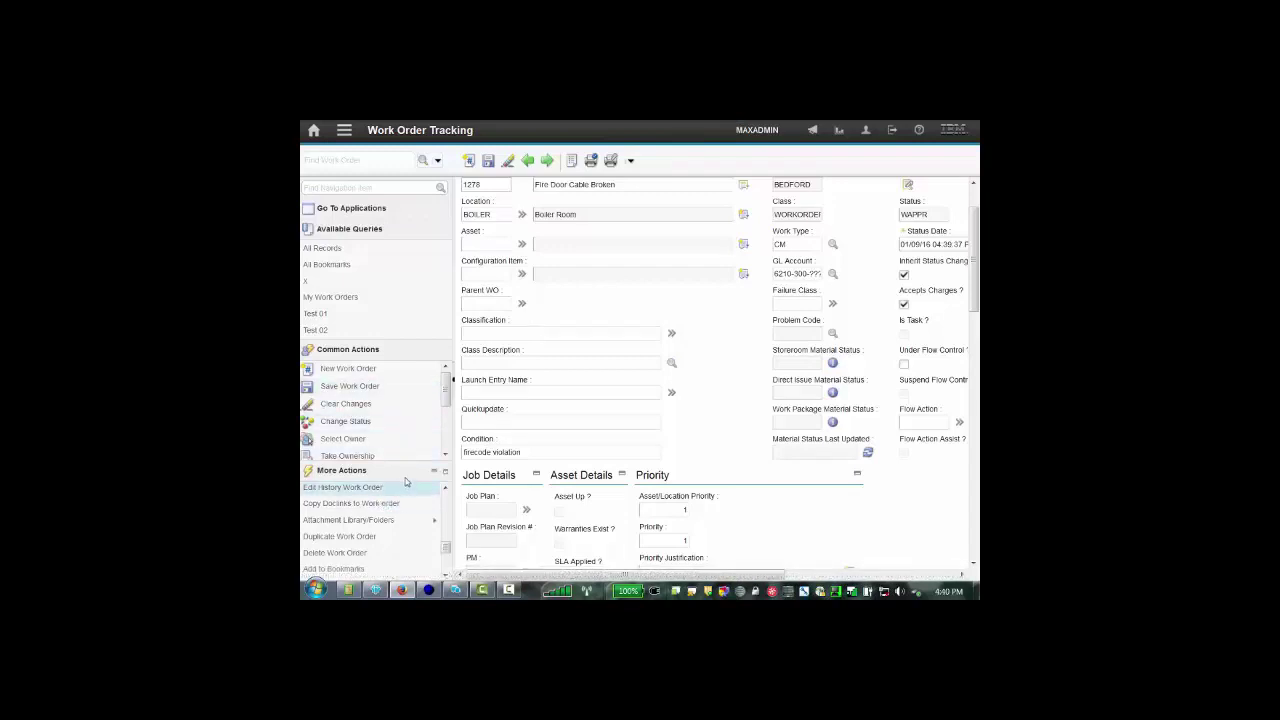
click(327, 264)
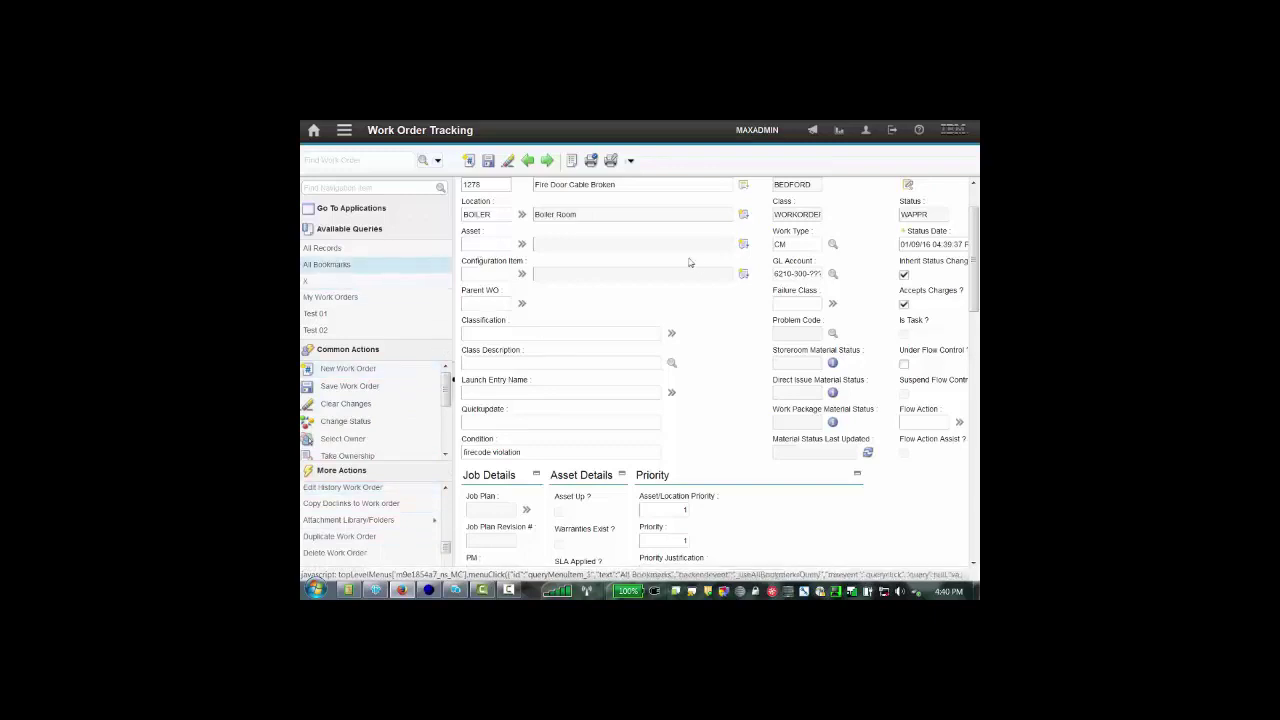
scroll(975, 193, up, 1)
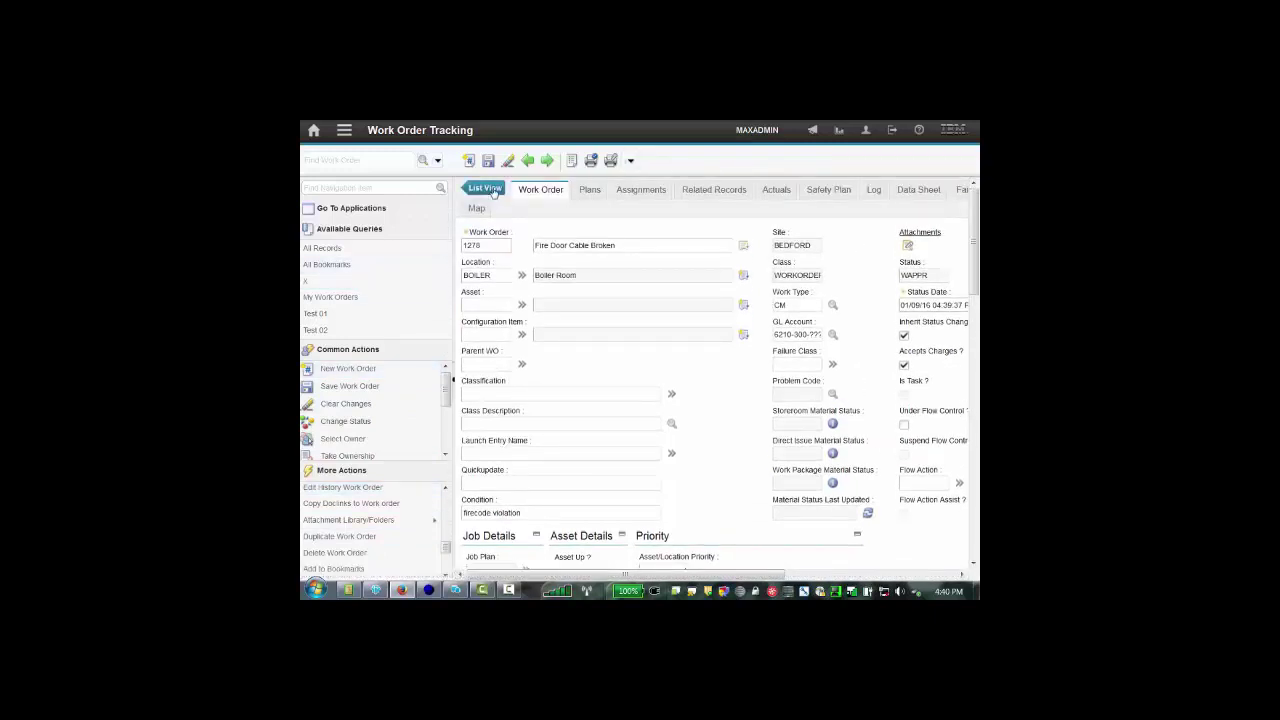
click(485, 189)
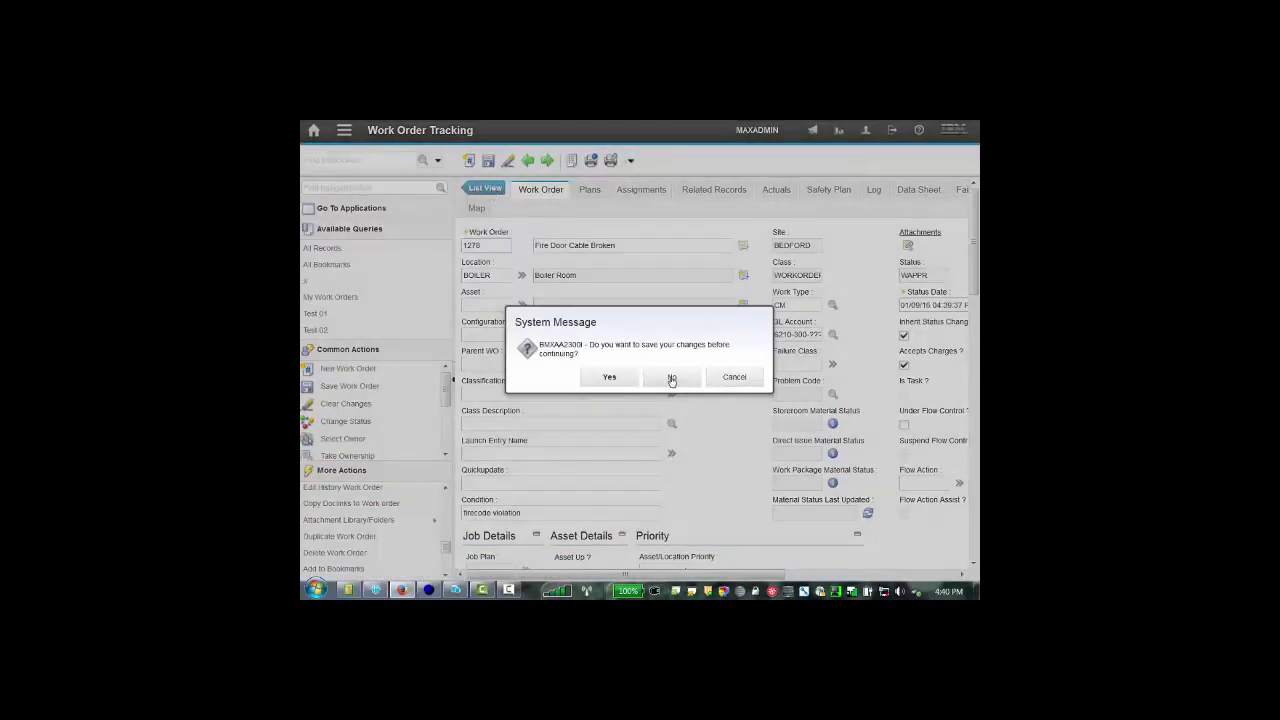
Step: Discard the unsaved copy and open work order 7213, Mechanical and electrical installation
click(671, 378)
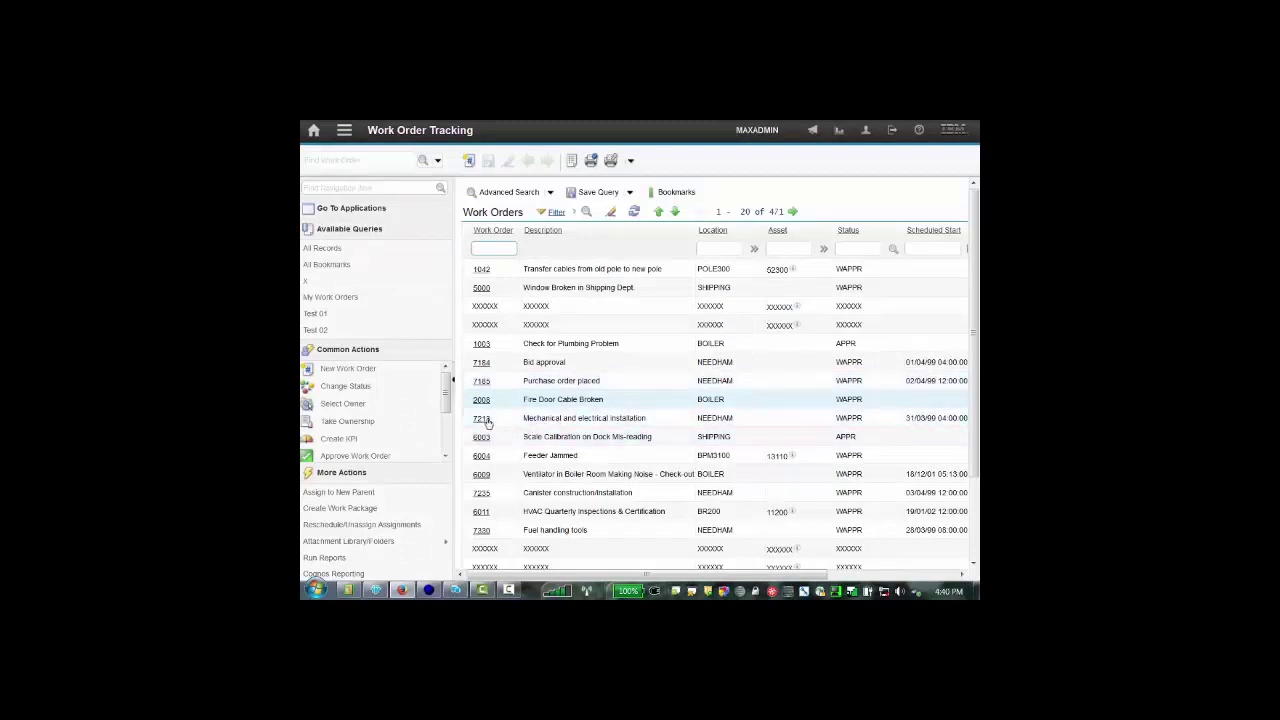
click(482, 421)
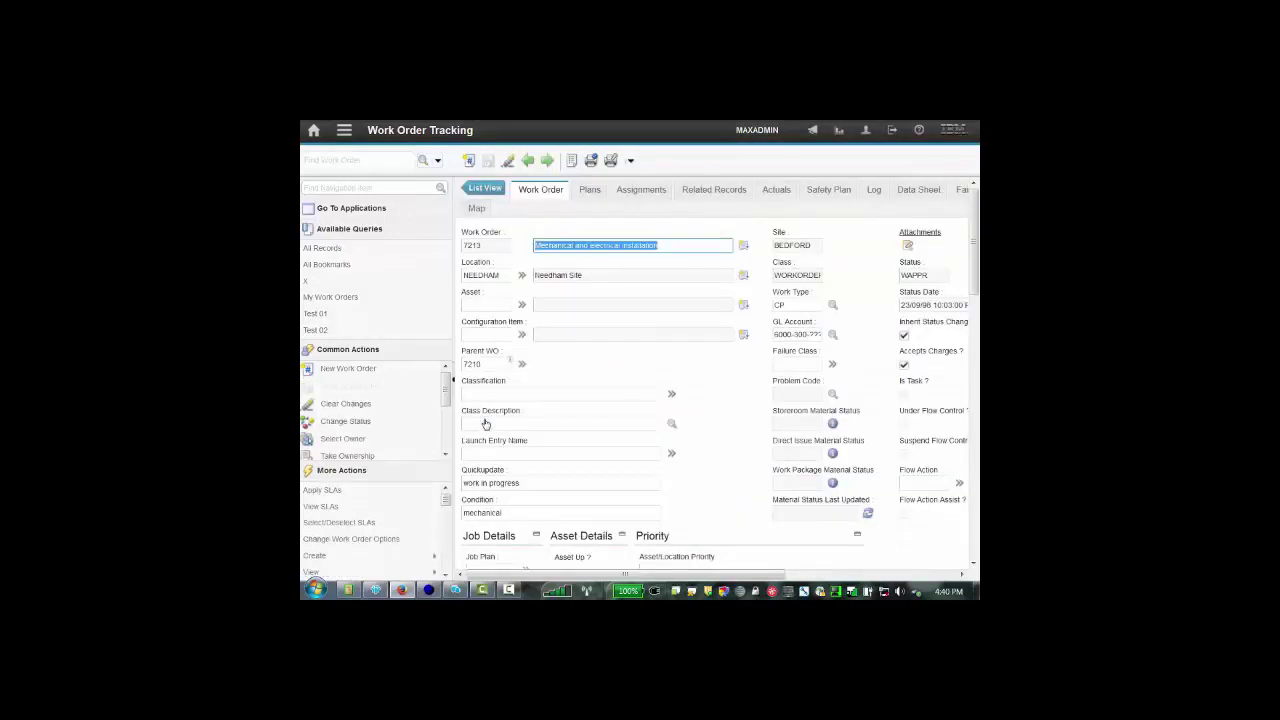
click(972, 566)
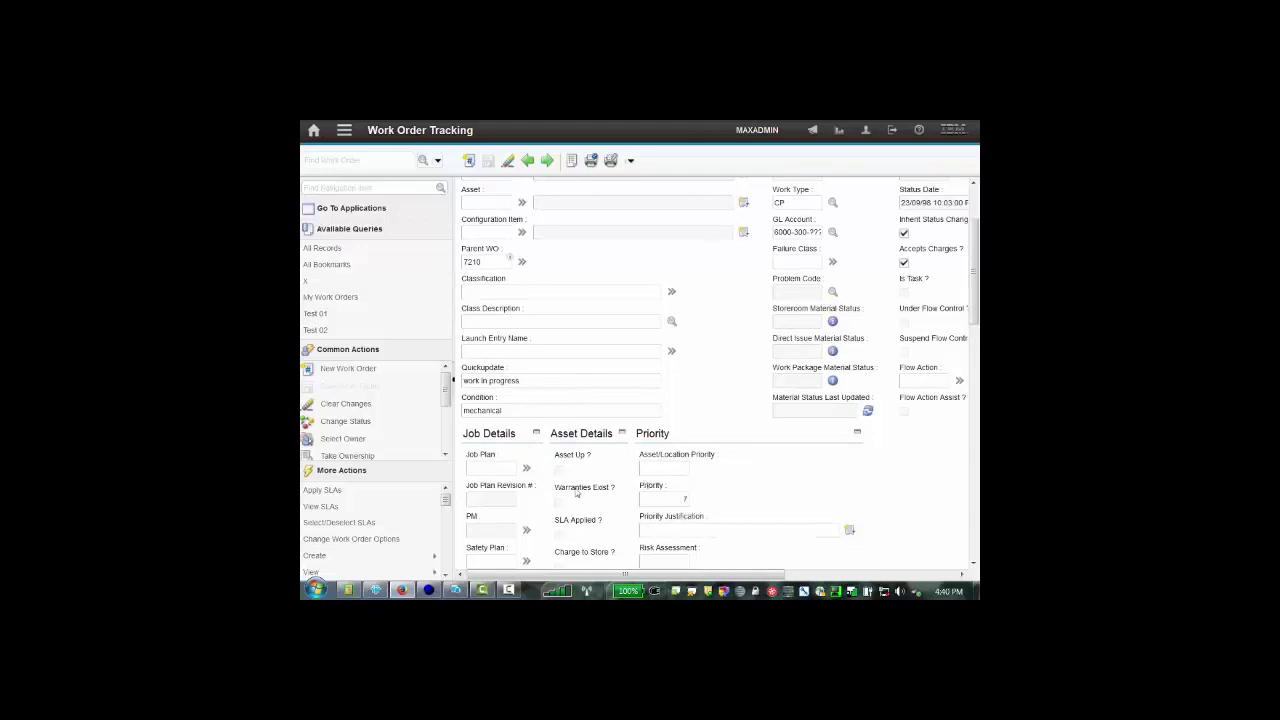
Step: Duplicate work order 7213, whose copy keeps Quickupdate 'work in progress' and Condition 'mechanical'
click(446, 575)
click(446, 576)
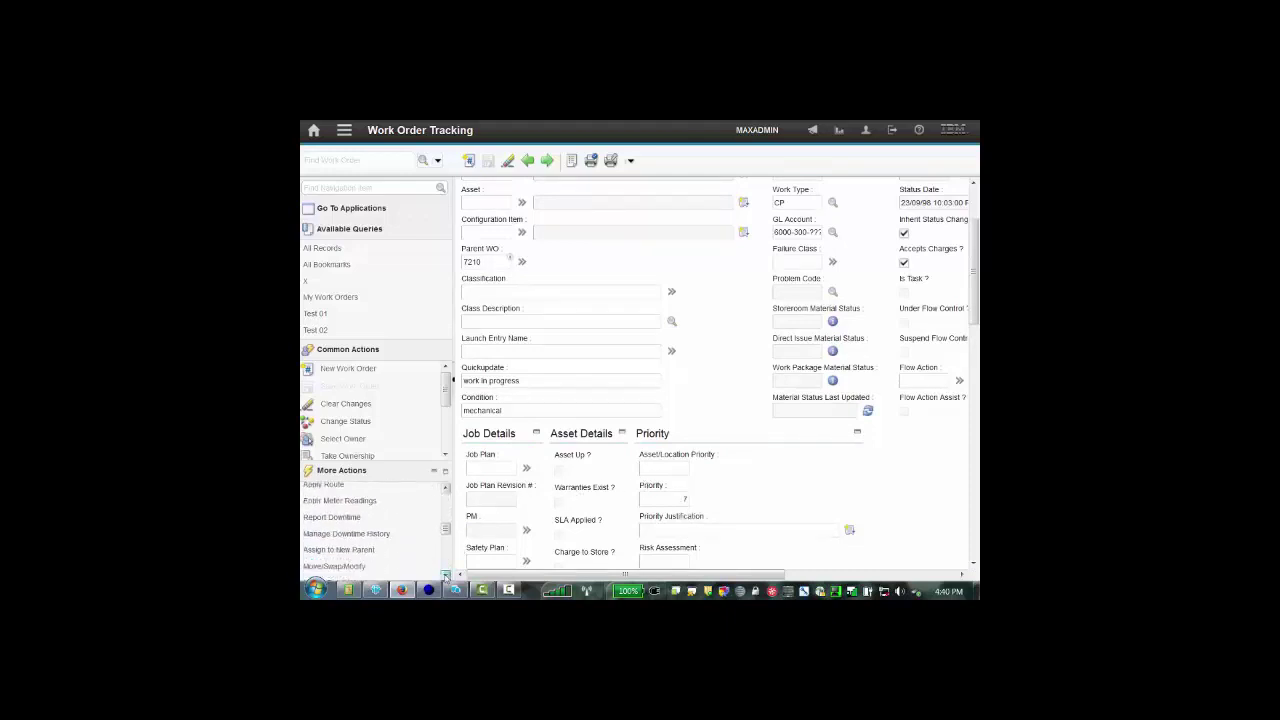
click(446, 576)
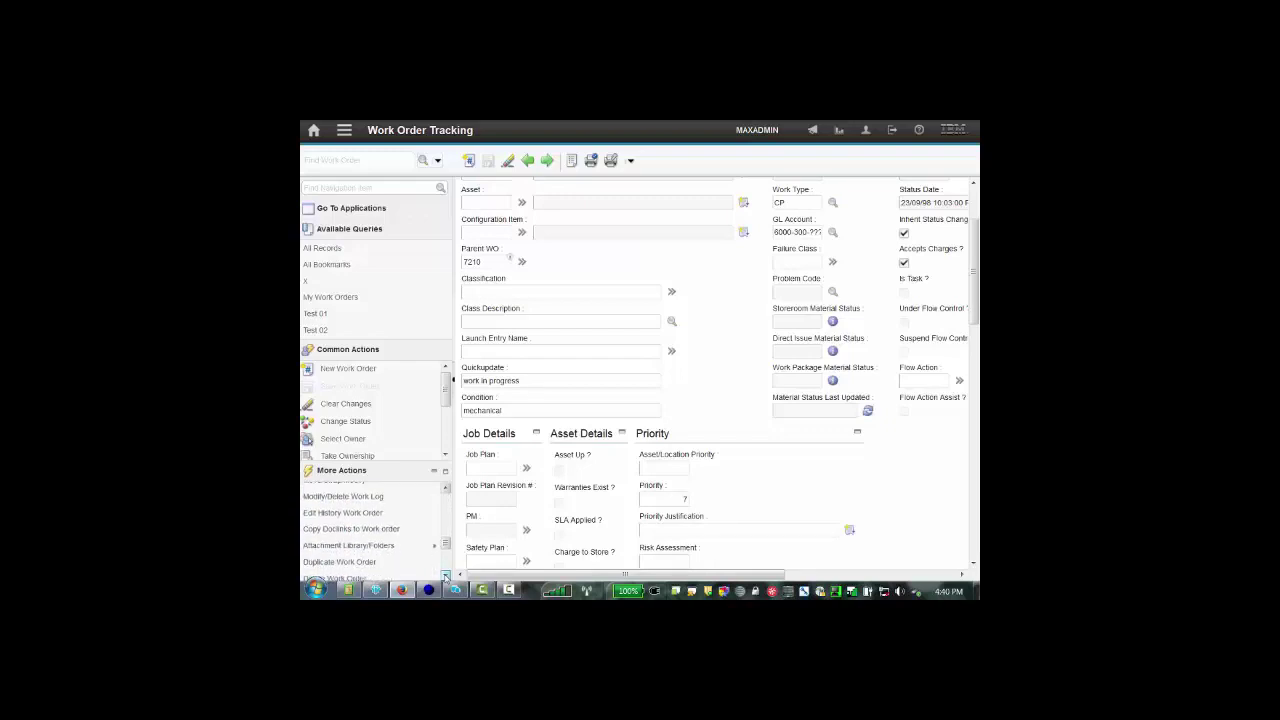
click(446, 576)
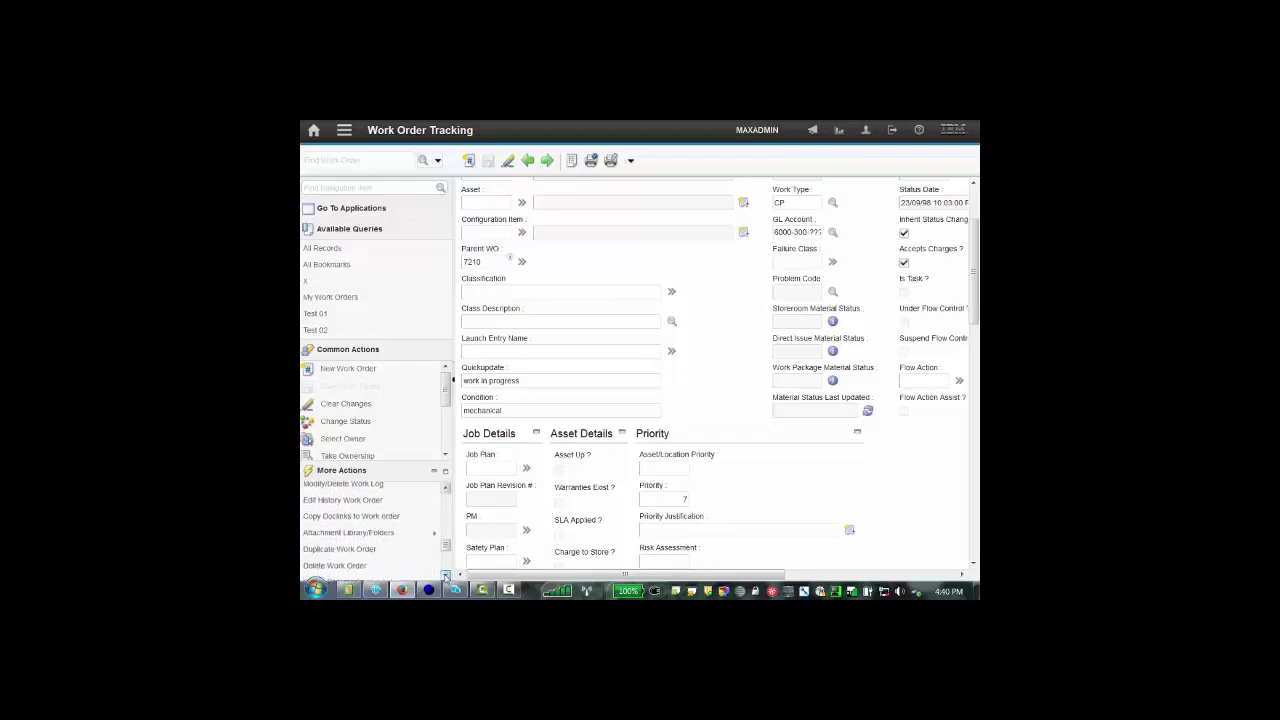
click(379, 541)
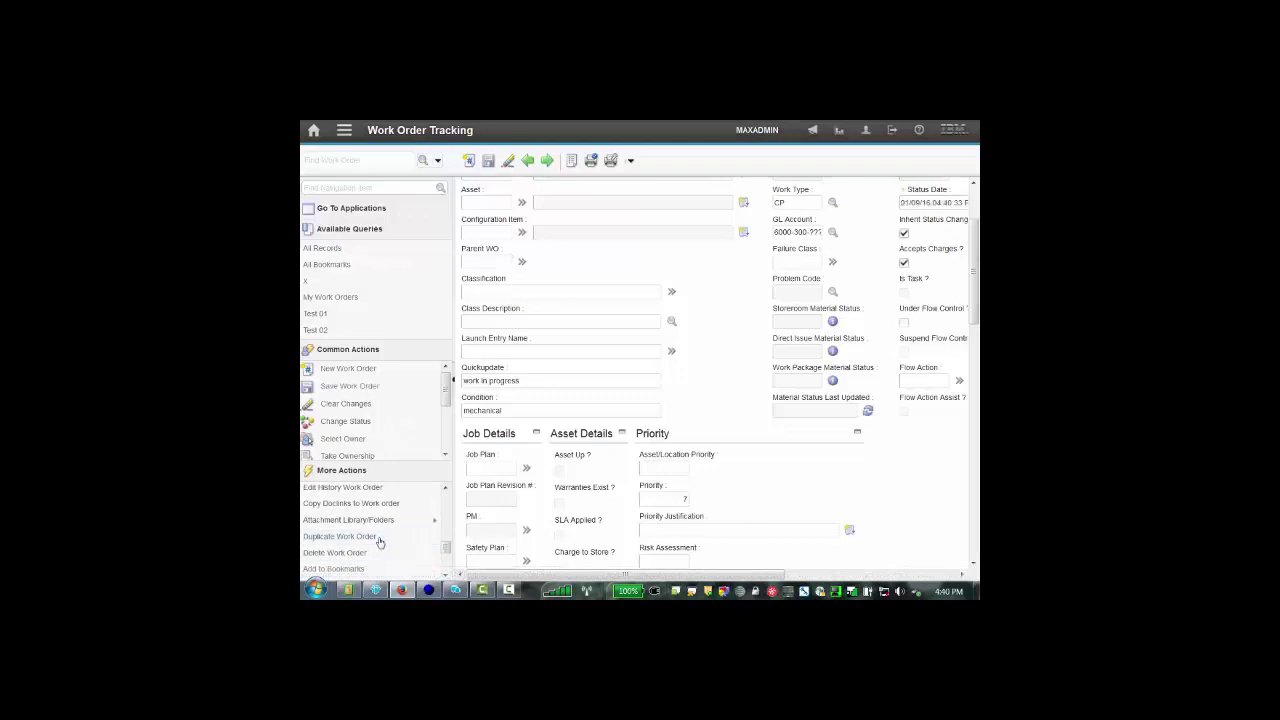